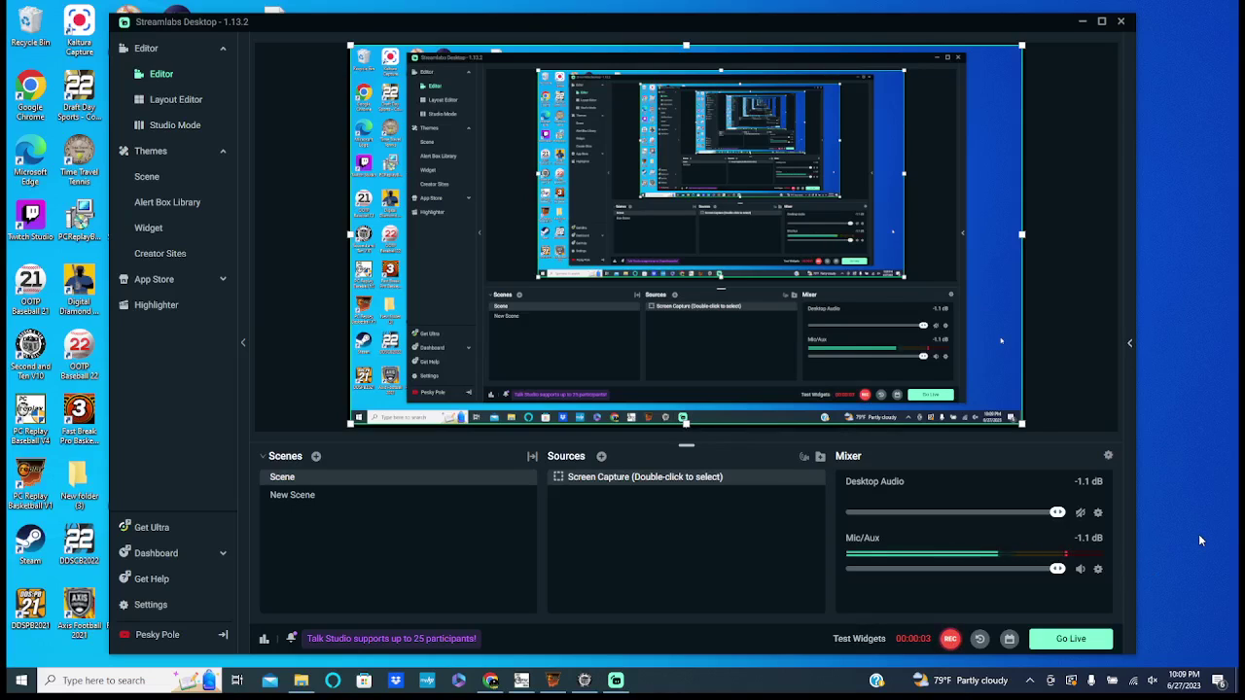
- Minimize the Streamlabs Desktop window so the Windows desktop shows while recording continues
left_click(1081, 25)
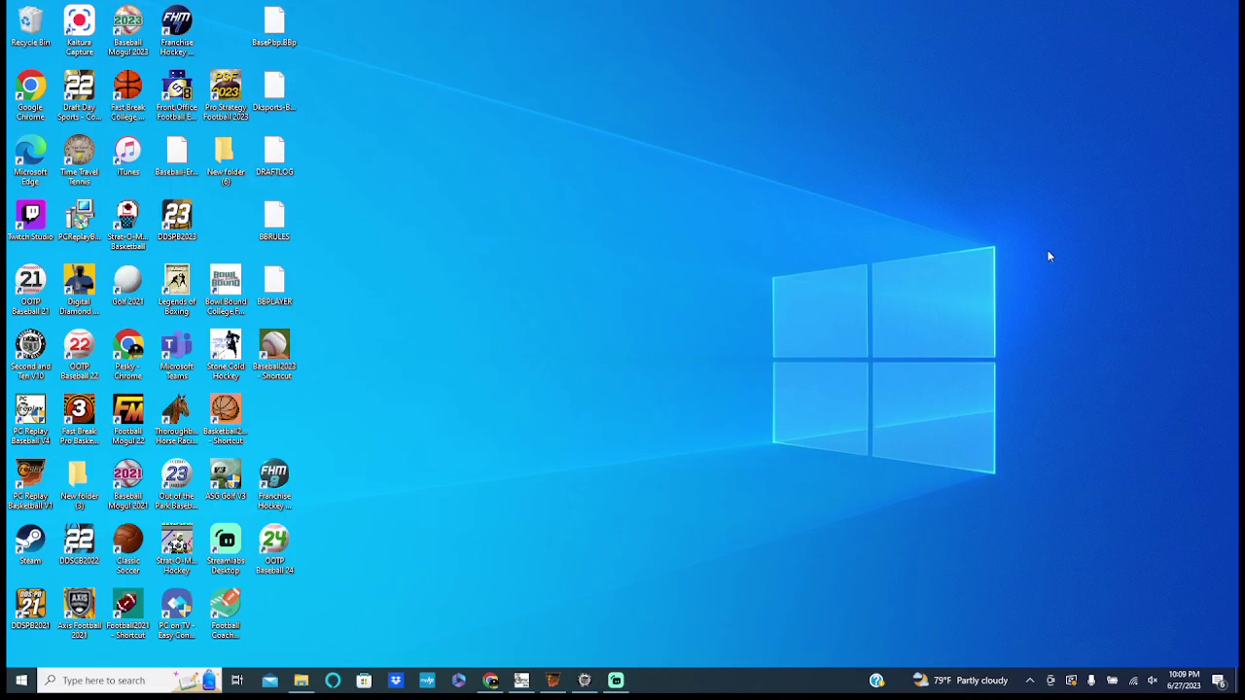
left_click(491, 681)
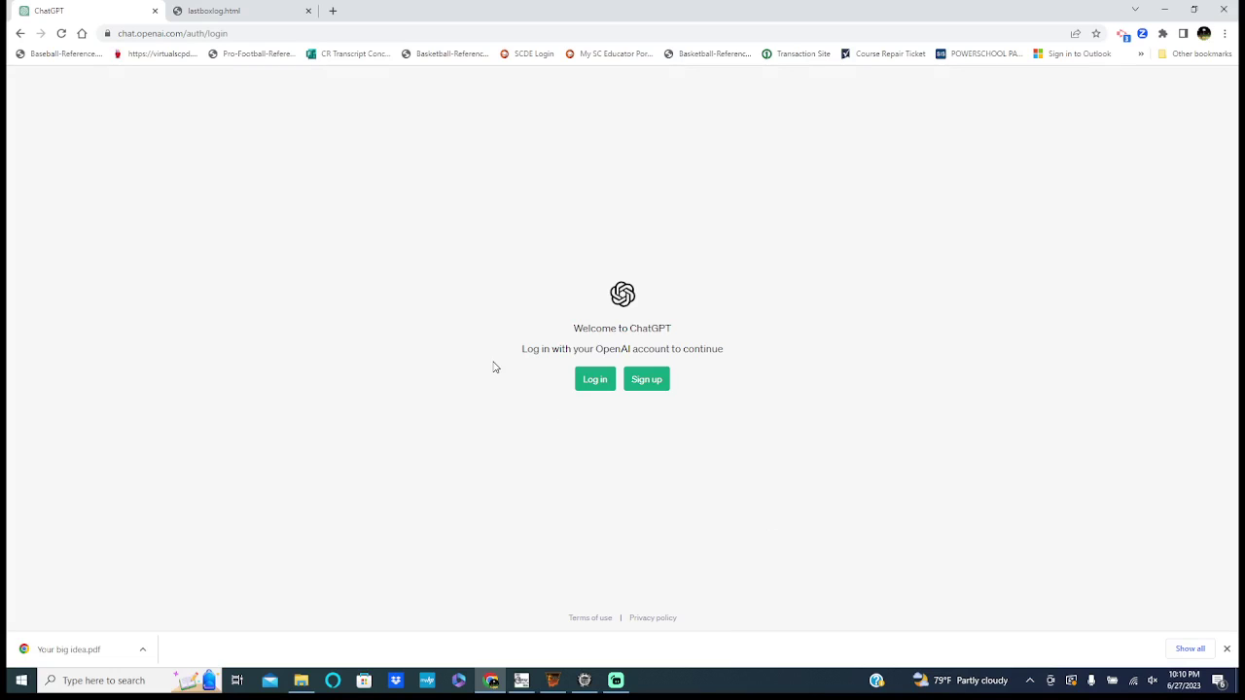
left_click(254, 27)
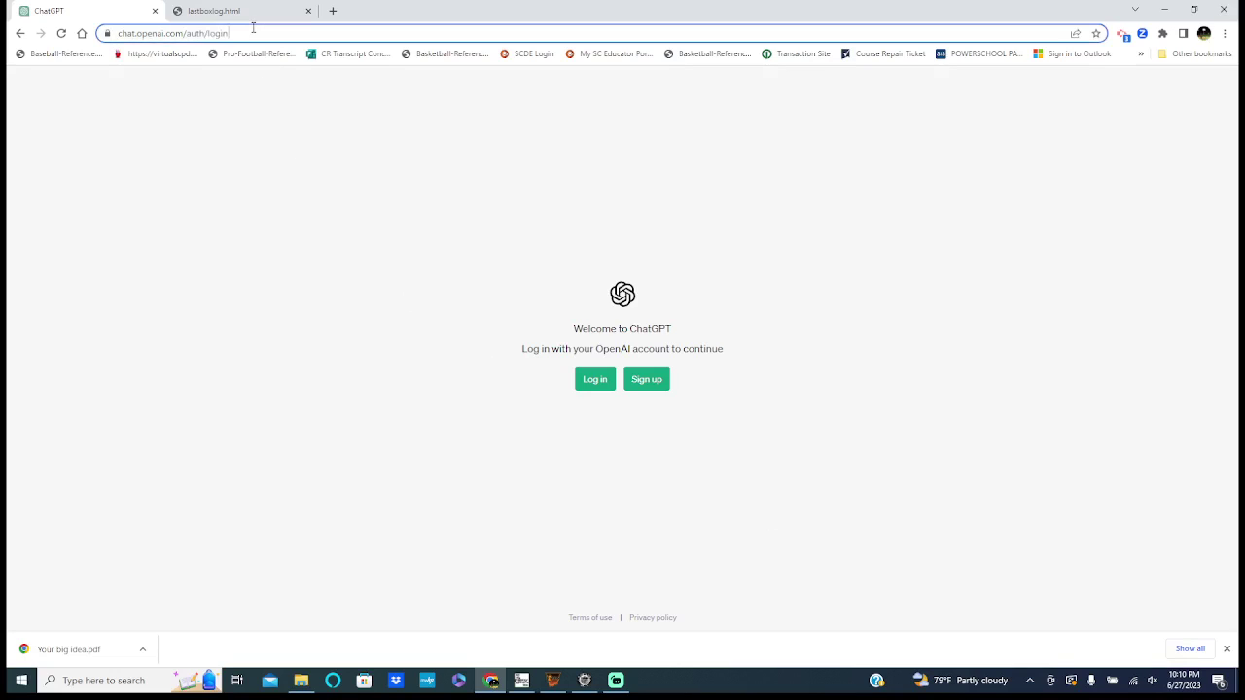
left_click(364, 254)
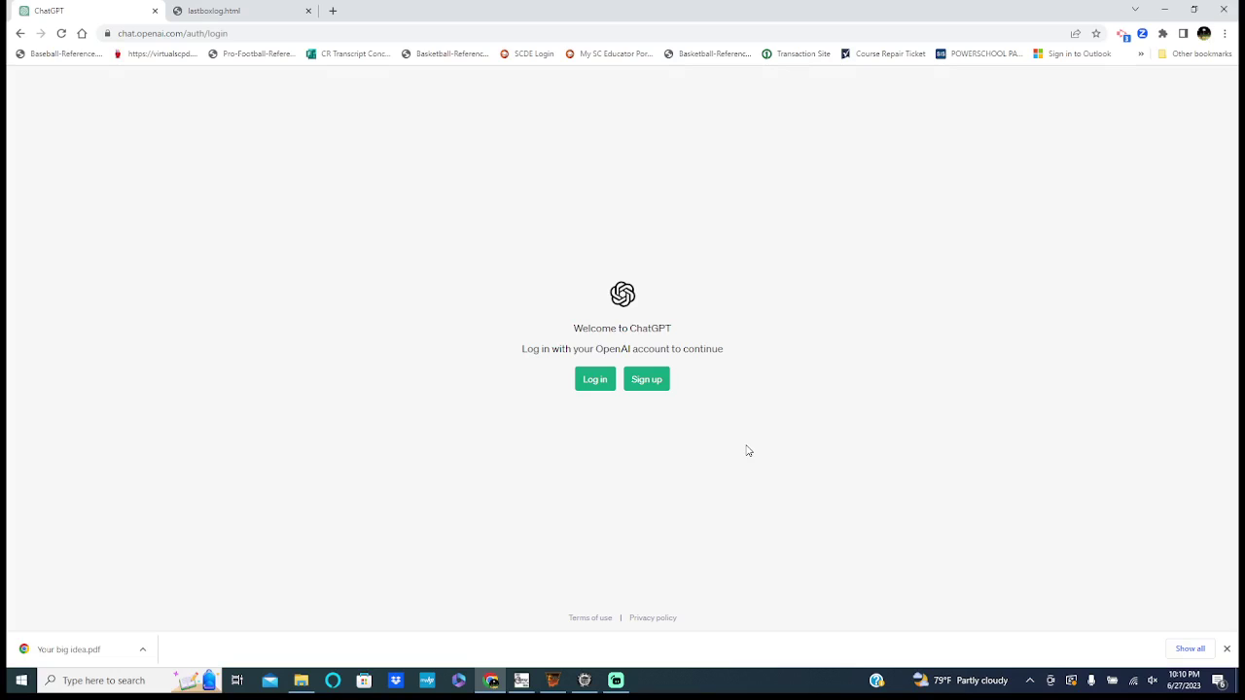
- Log in to ChatGPT via Continue with Google, choosing the Google account to use
left_click(581, 385)
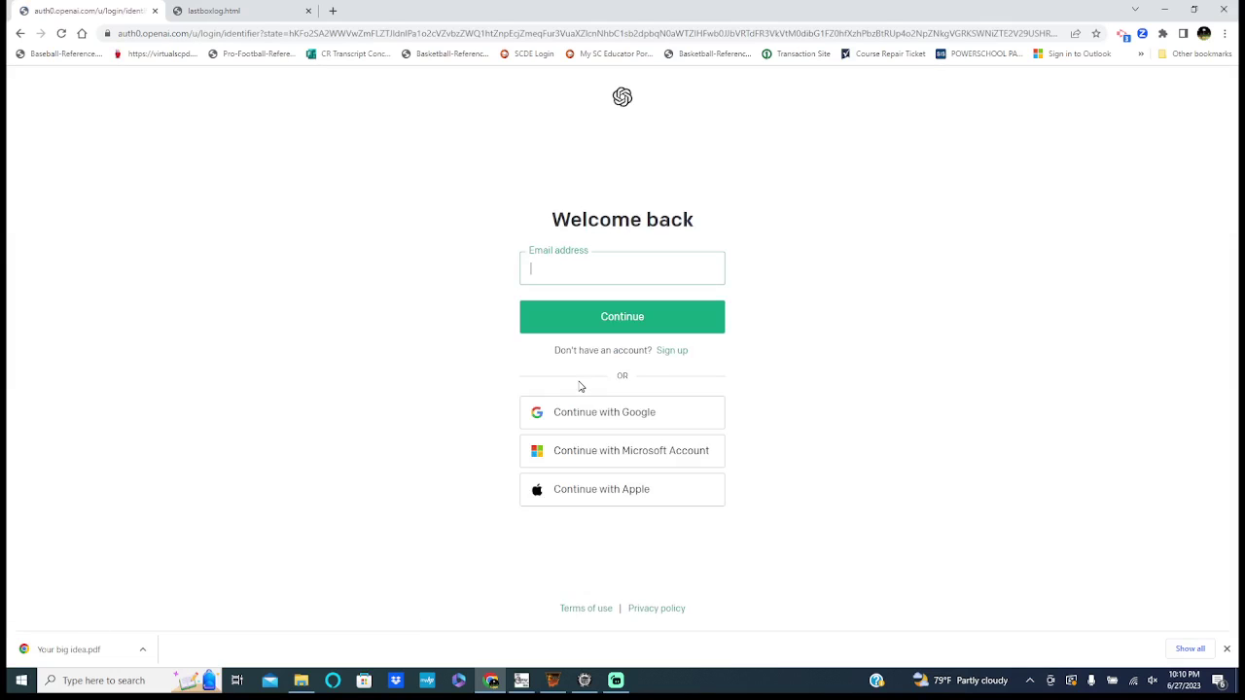
left_click(595, 416)
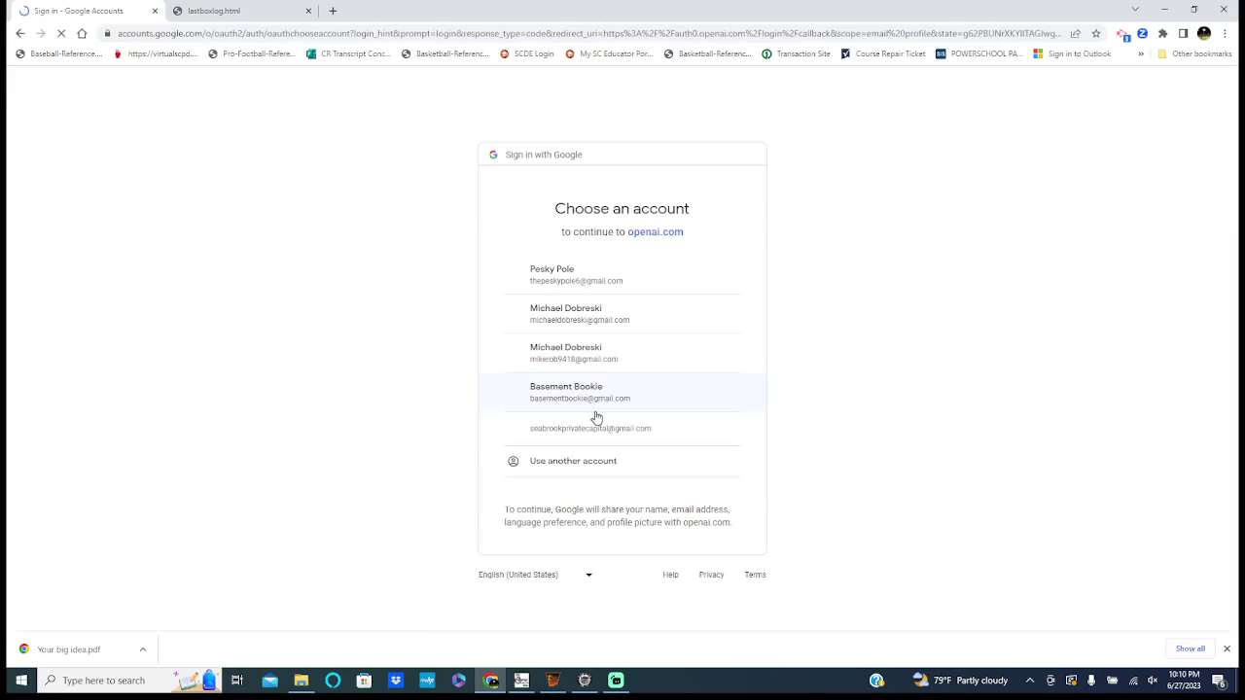
left_click(586, 278)
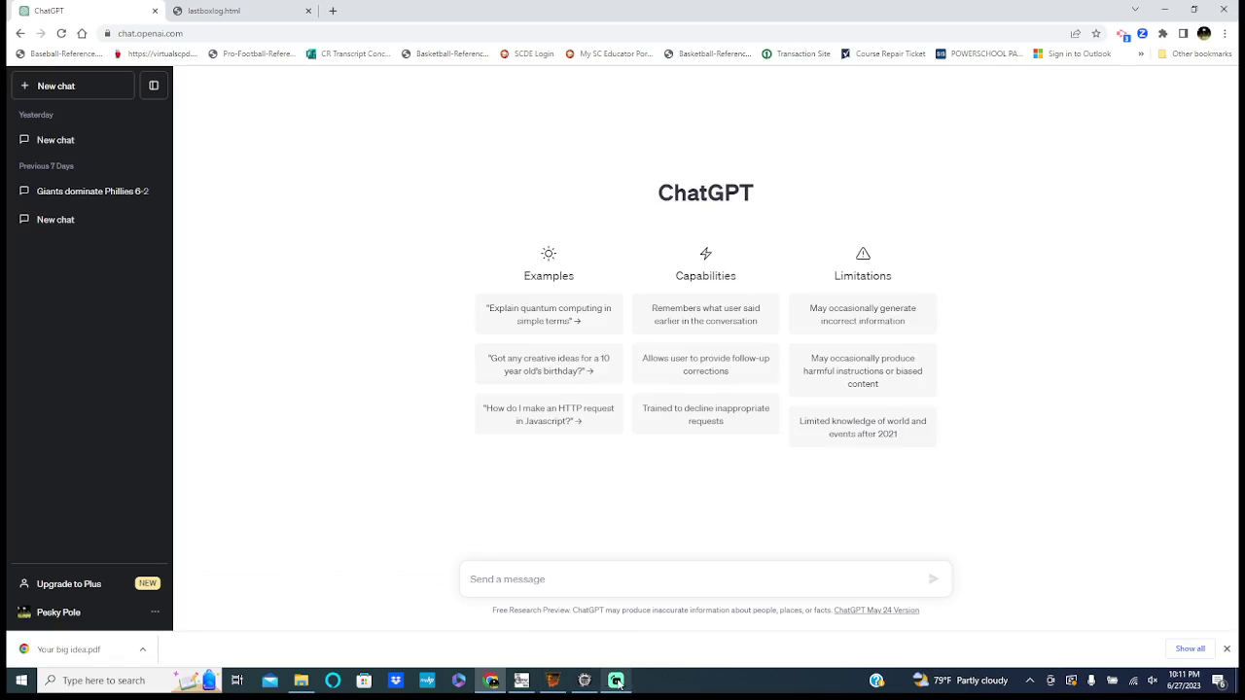
- Open the May 22, 1954 New York 5, Philadelphia 3 box score in PC Replay Baseball
left_click(553, 681)
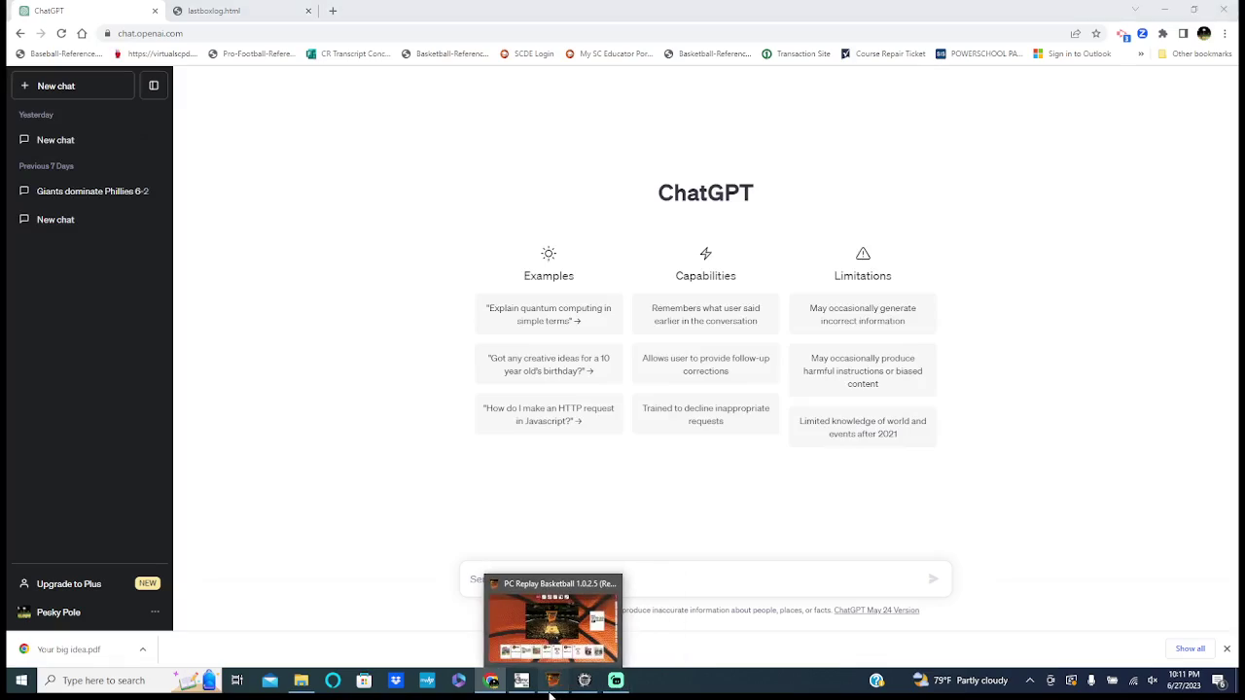
left_click(522, 681)
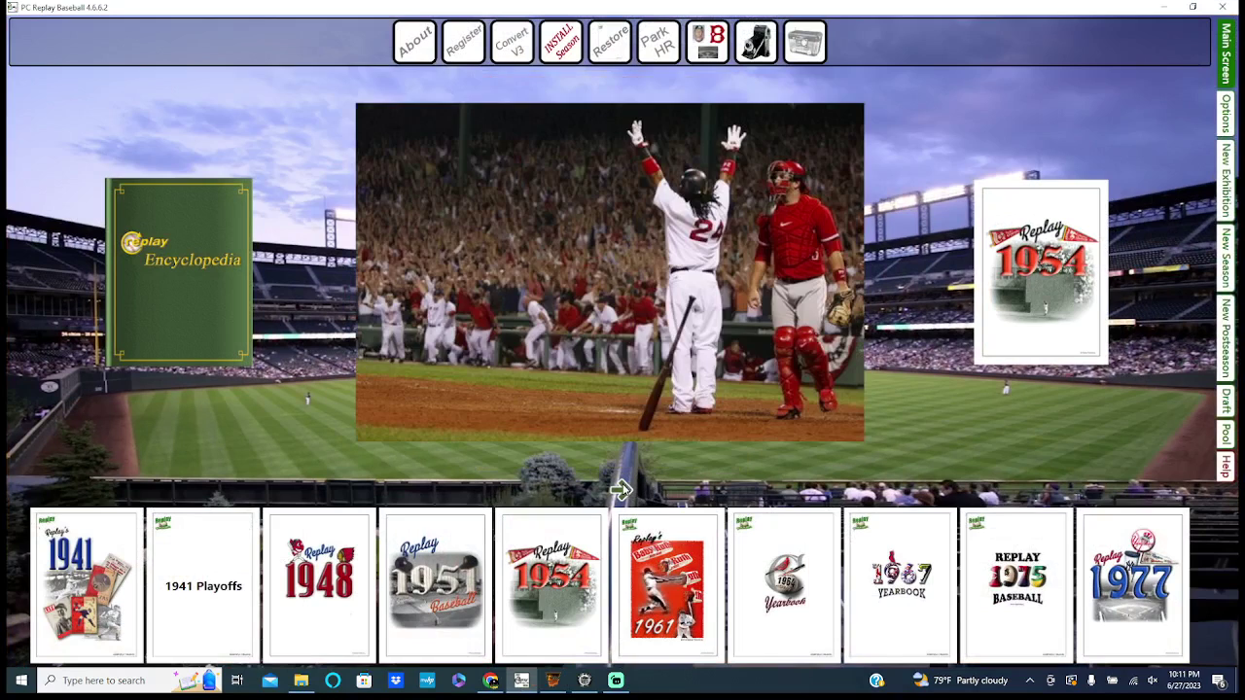
left_click(622, 490)
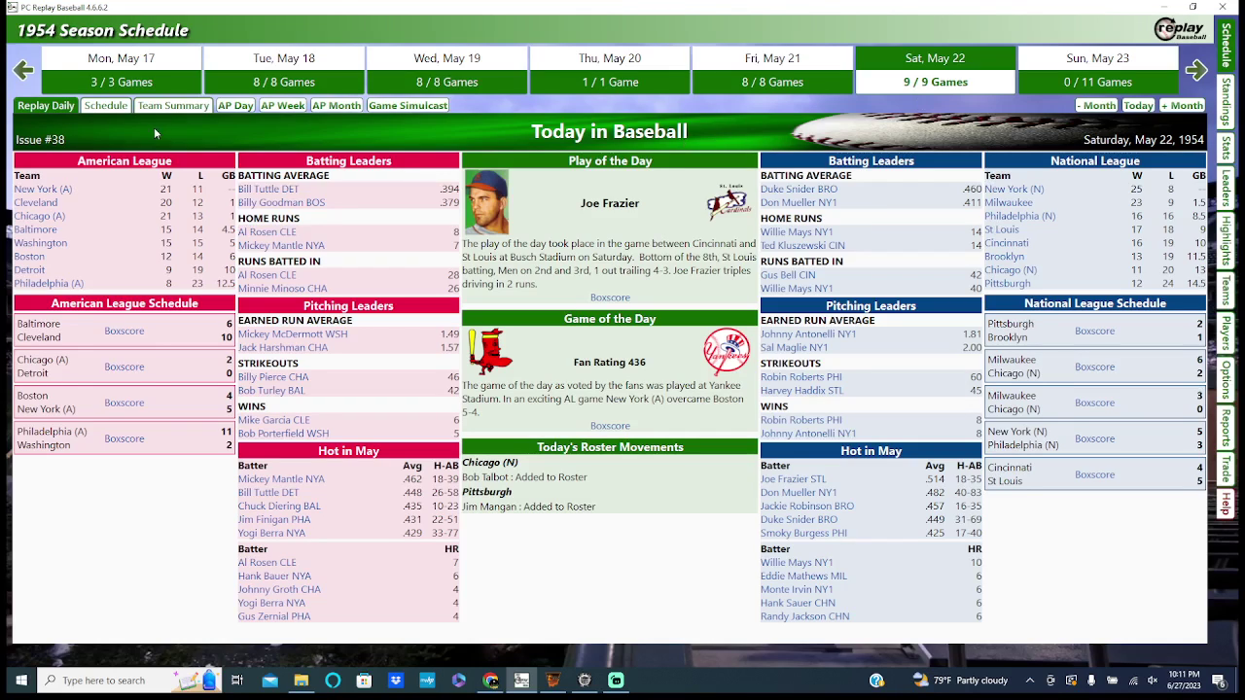
left_click(117, 108)
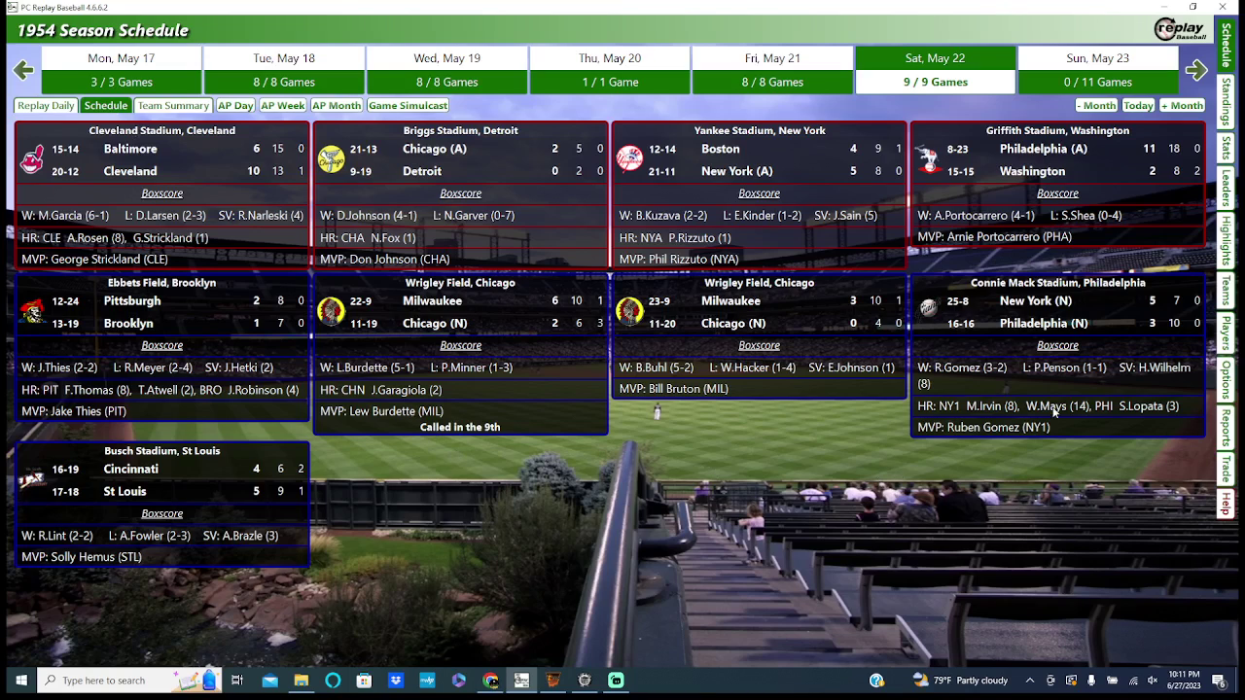
left_click(1065, 346)
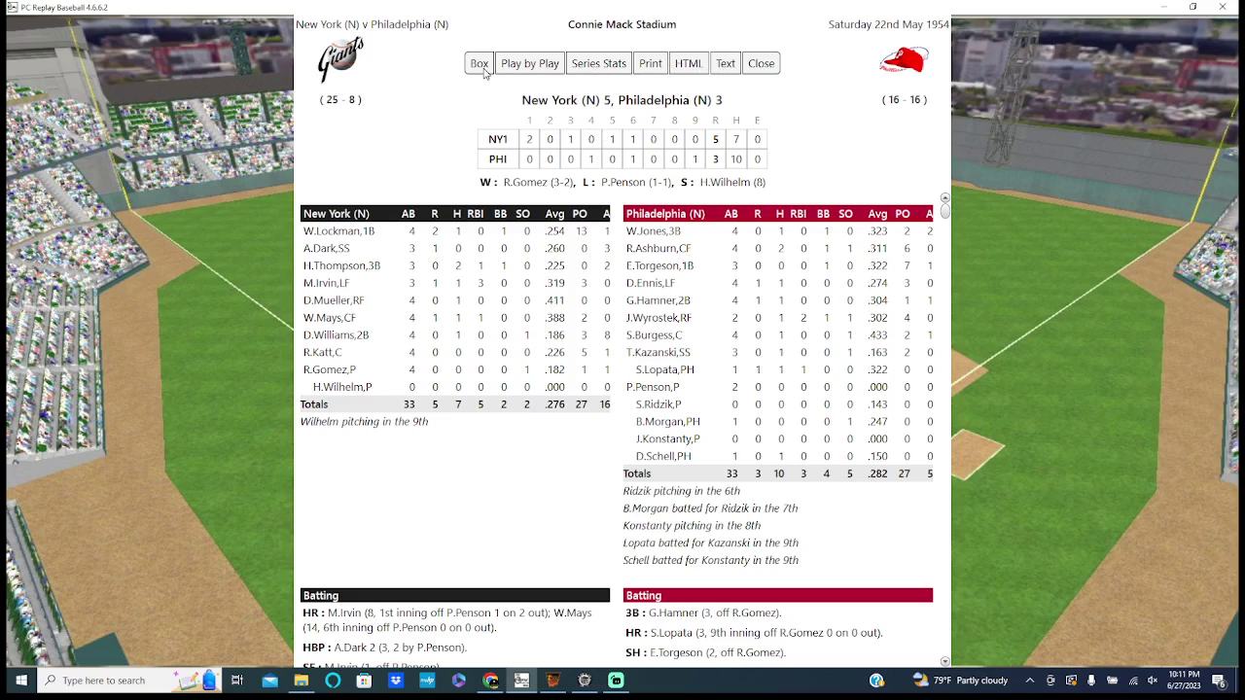
- Export that box score as text file 1954_1954_phi195405221.txt
left_click(725, 66)
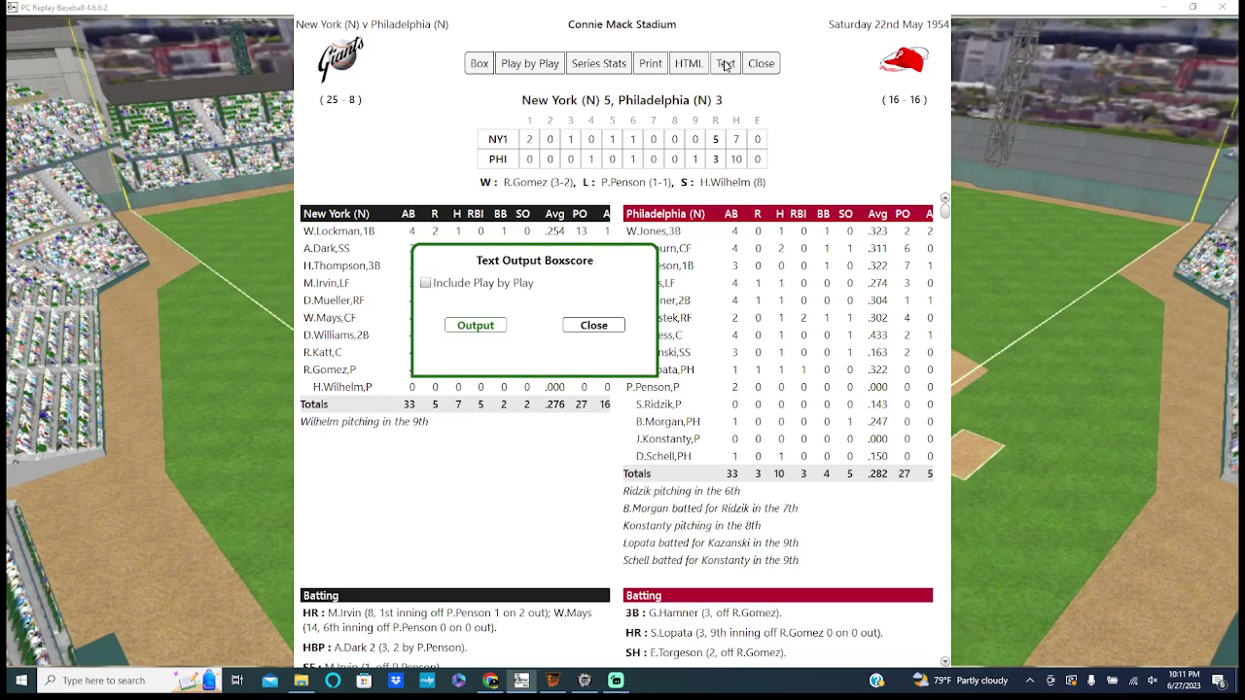
left_click(473, 331)
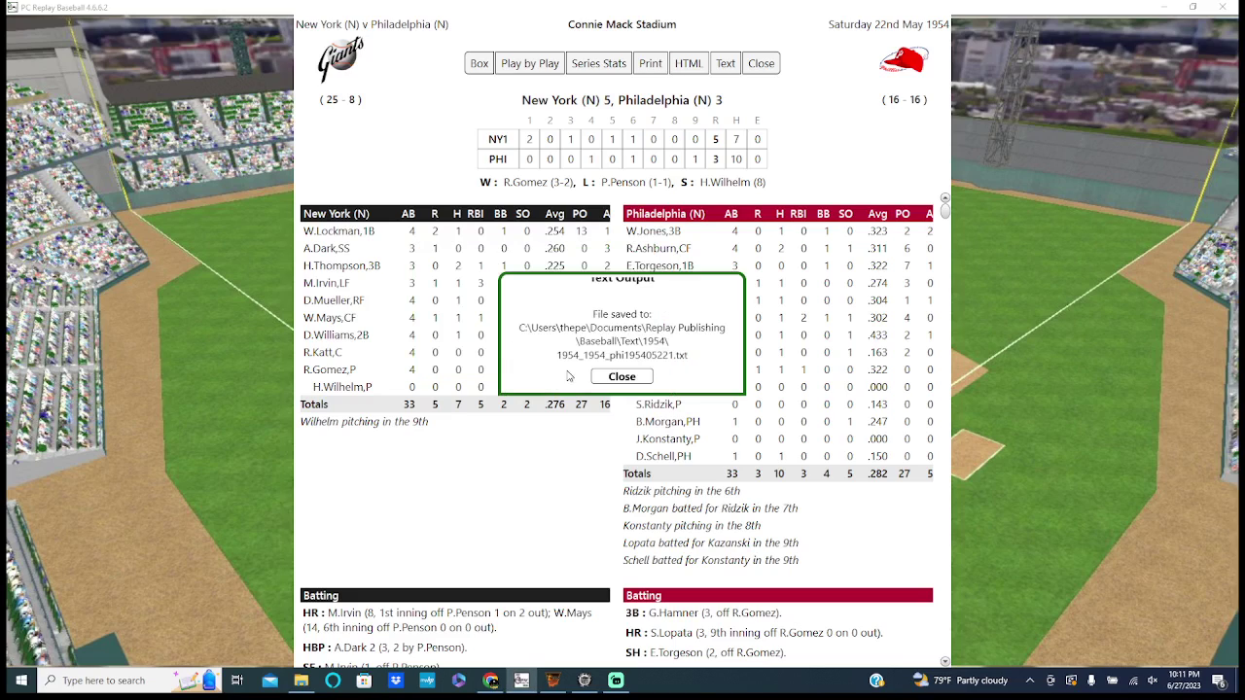
left_click(607, 378)
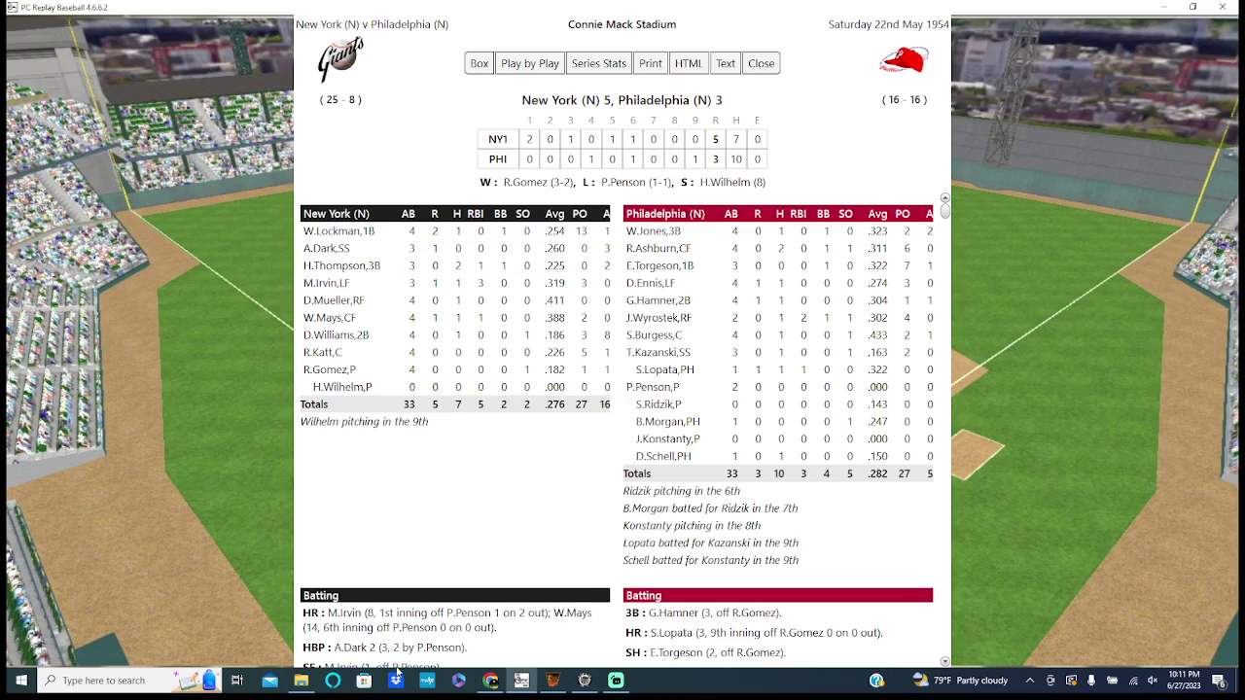
- Open 1954_1954_phi195405221.txt in Notepad from Documents\Replay Publishing\Baseball\Text\1954
left_click(301, 680)
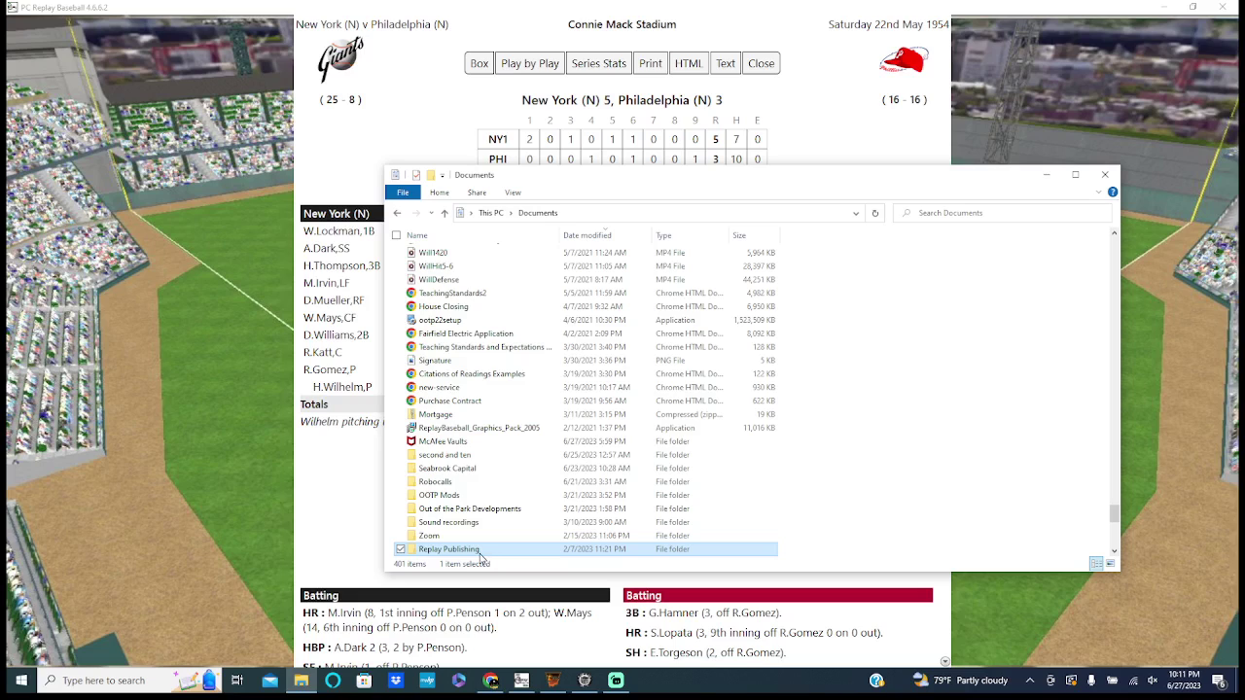
double_click(480, 556)
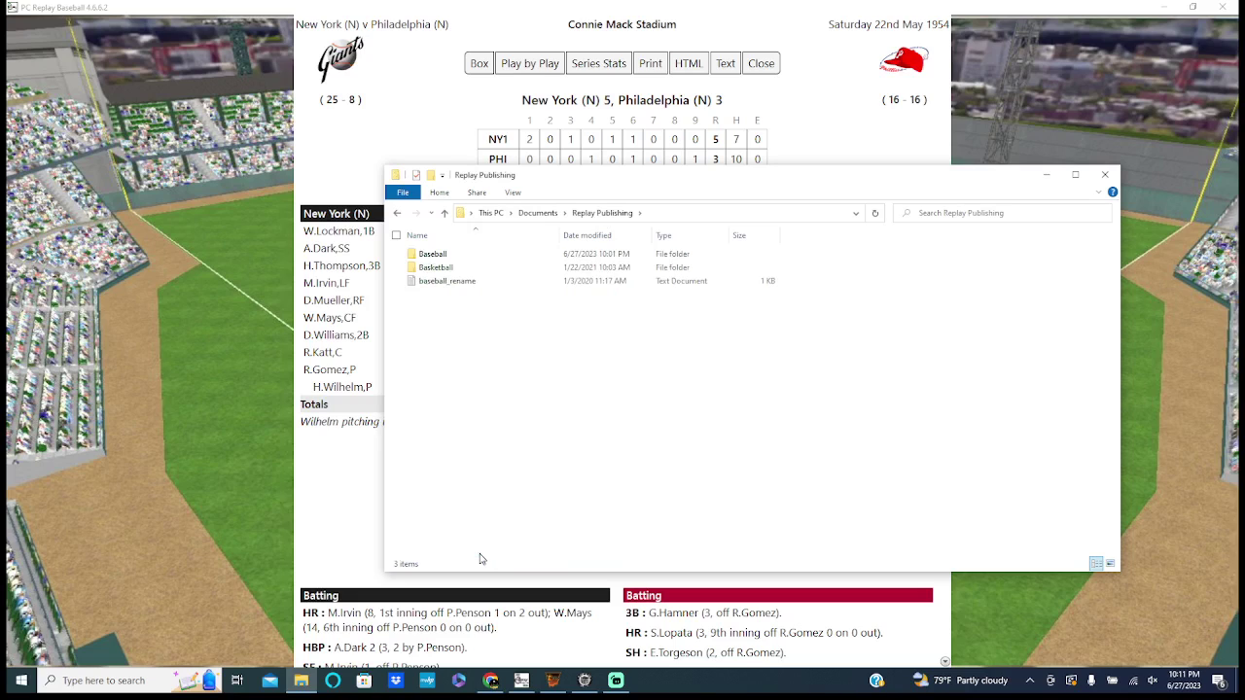
left_click(448, 257)
double_click(448, 258)
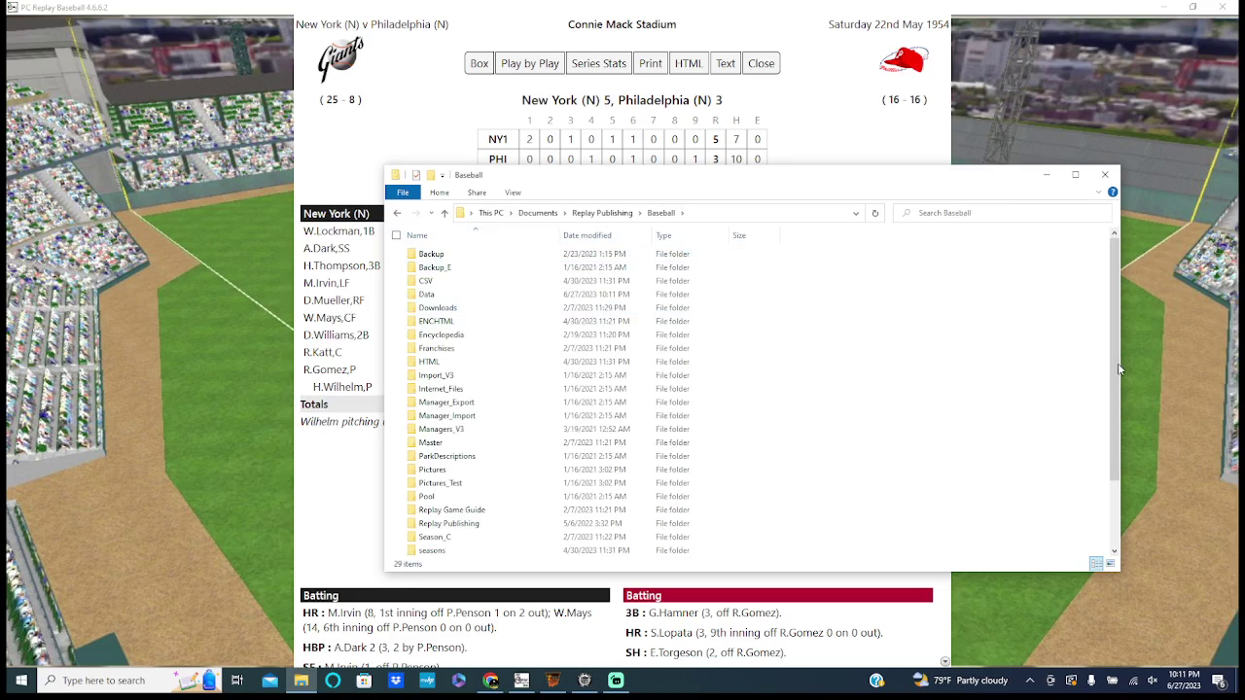
left_click_drag(1114, 379, 1140, 469)
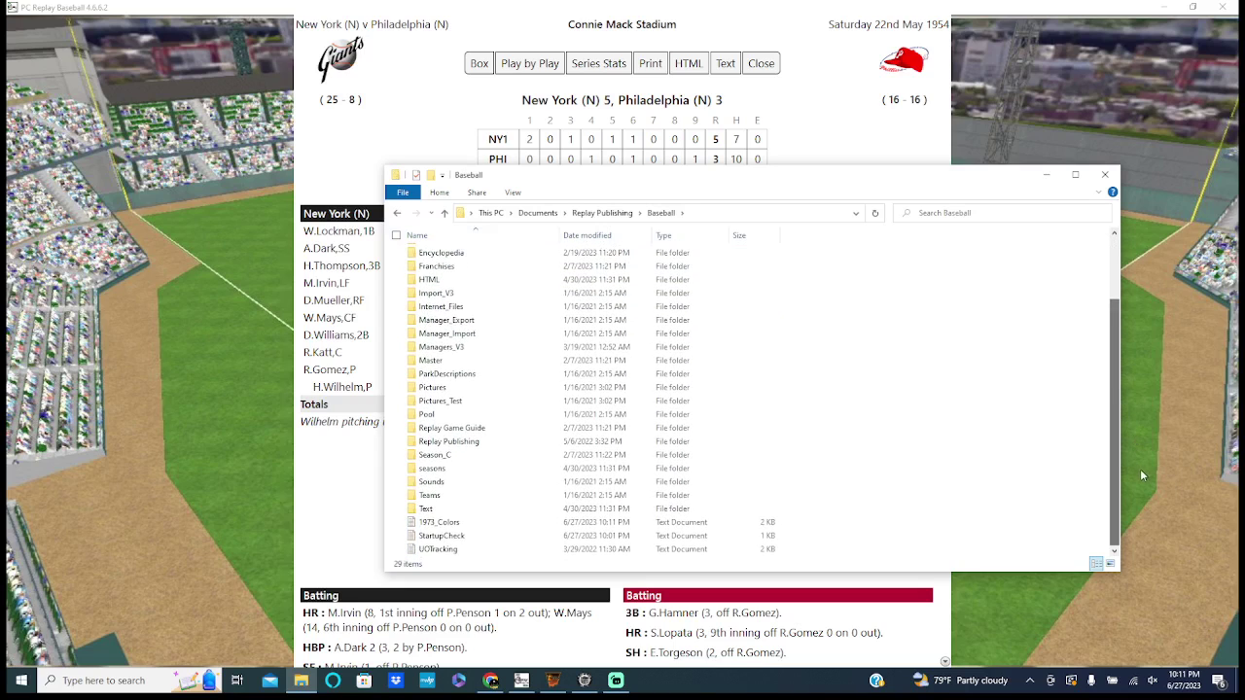
left_click(490, 515)
double_click(489, 515)
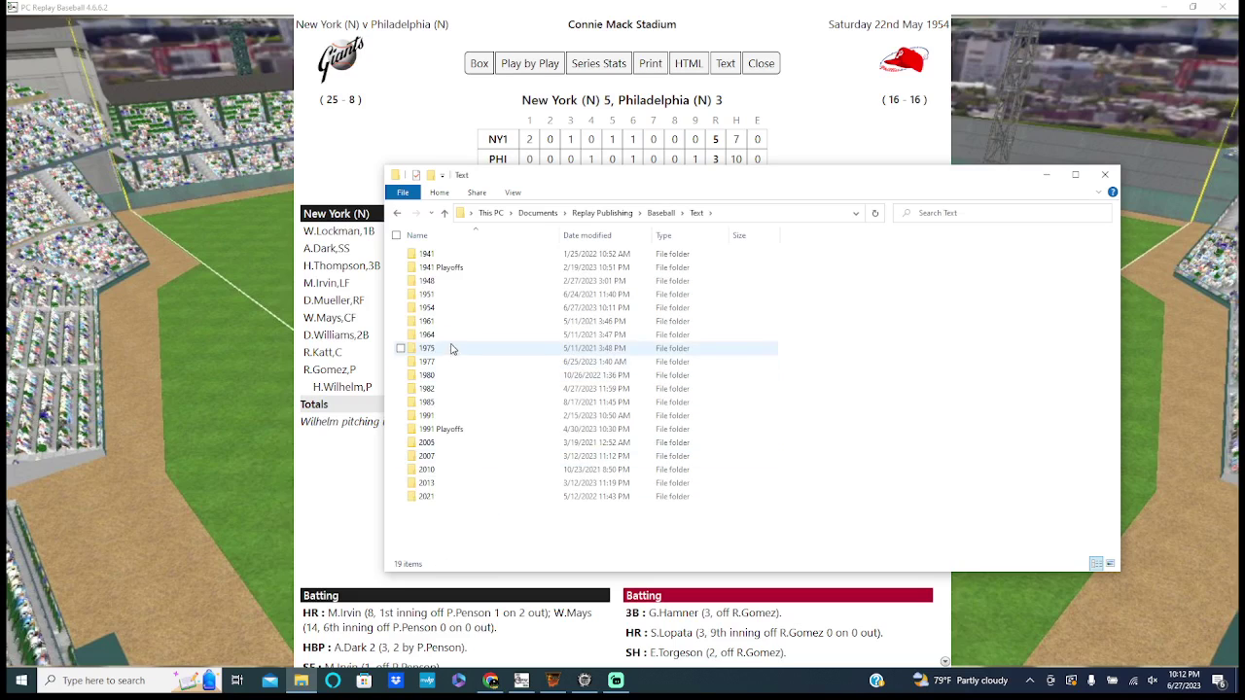
double_click(436, 307)
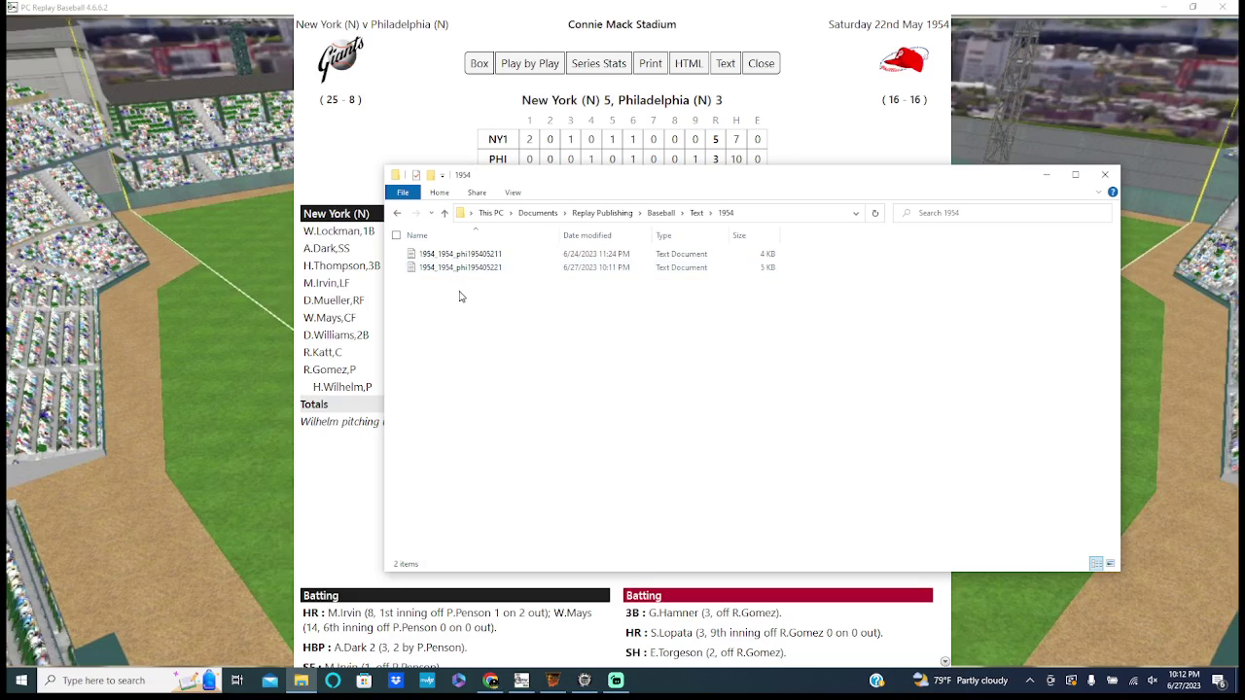
left_click(460, 273)
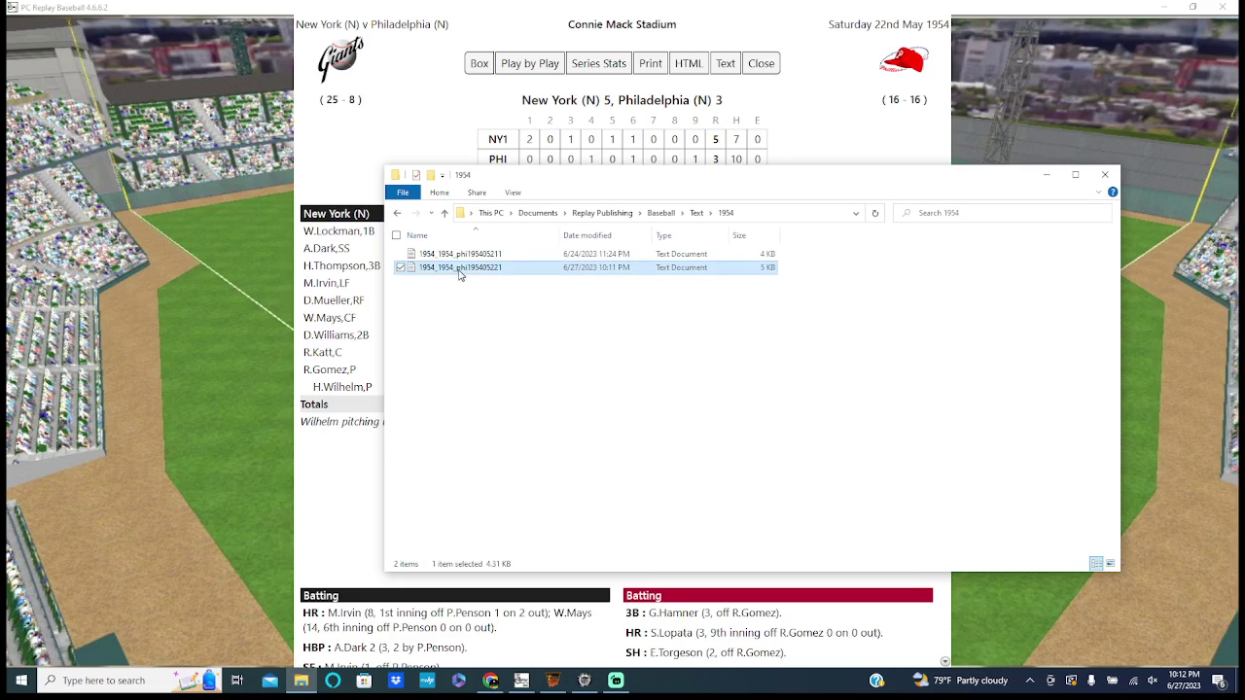
double_click(460, 268)
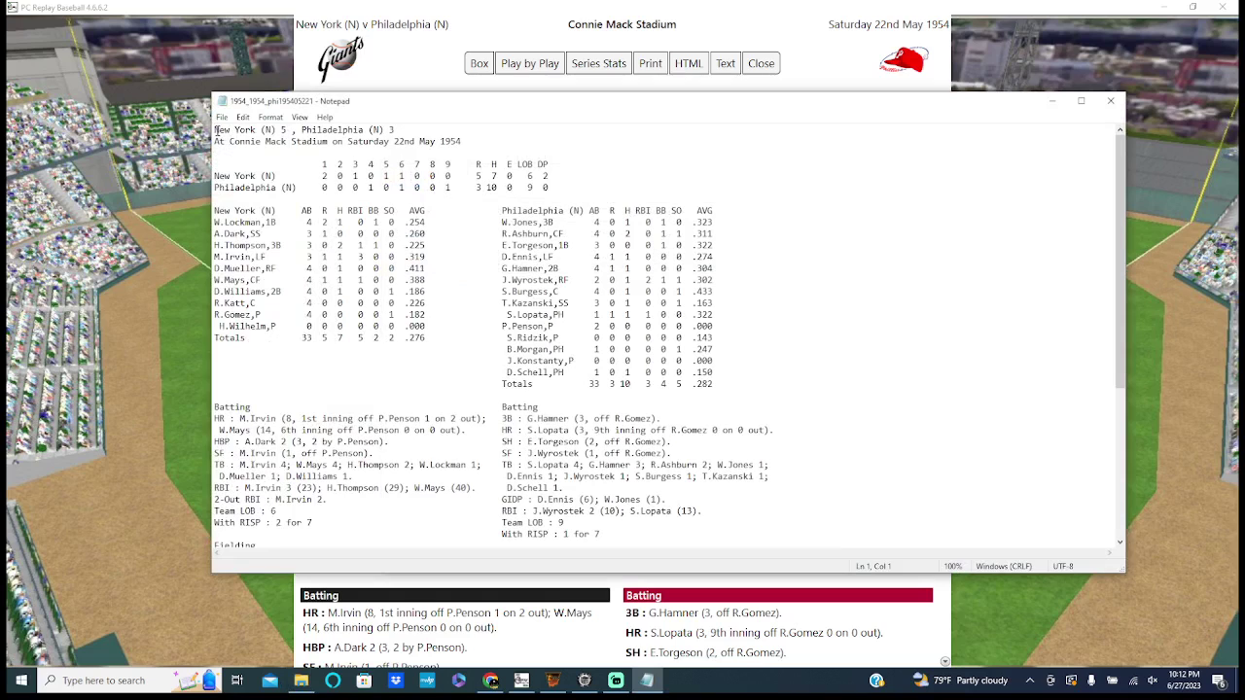
- Copy all of the baseball box score text from Notepad and go back to ChatGPT in Chrome
left_click_drag(216, 130, 498, 525)
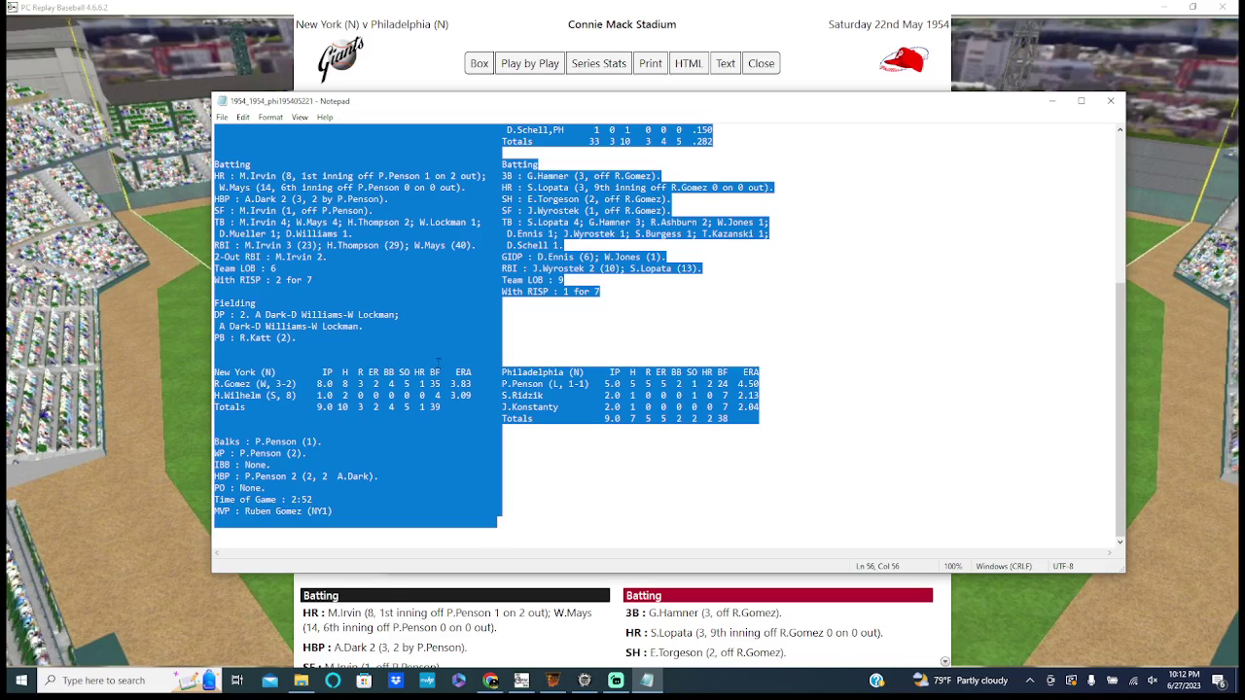
right_click(399, 275)
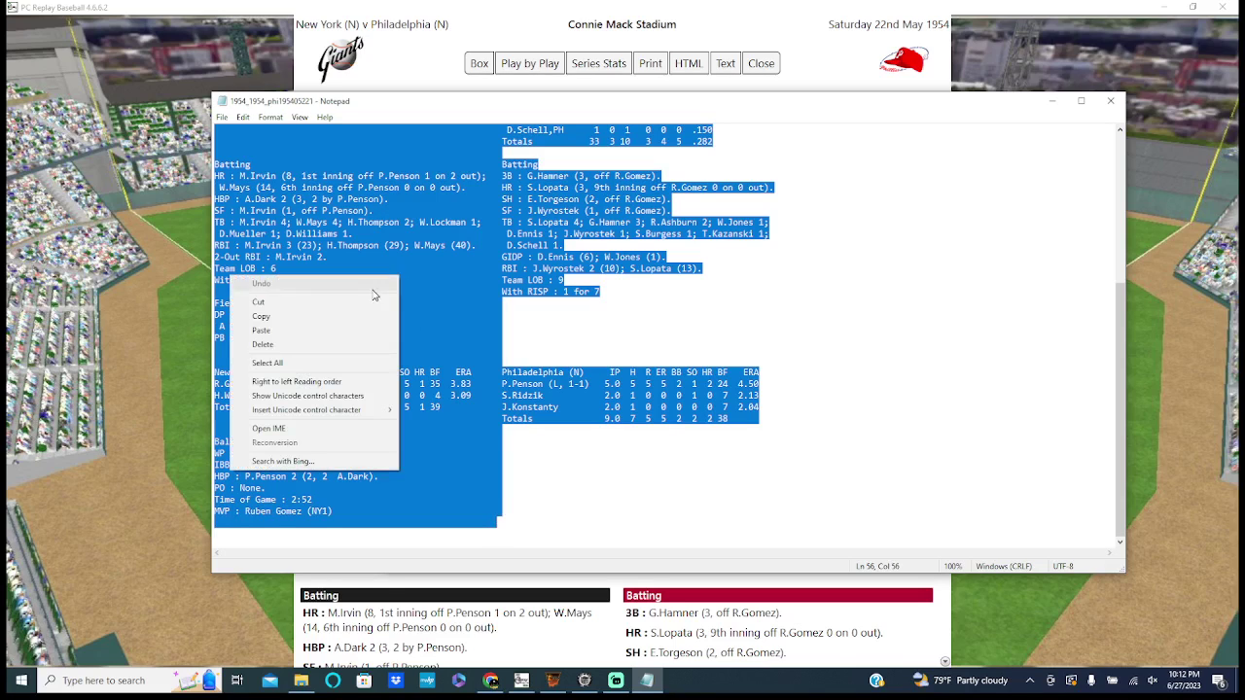
left_click(356, 314)
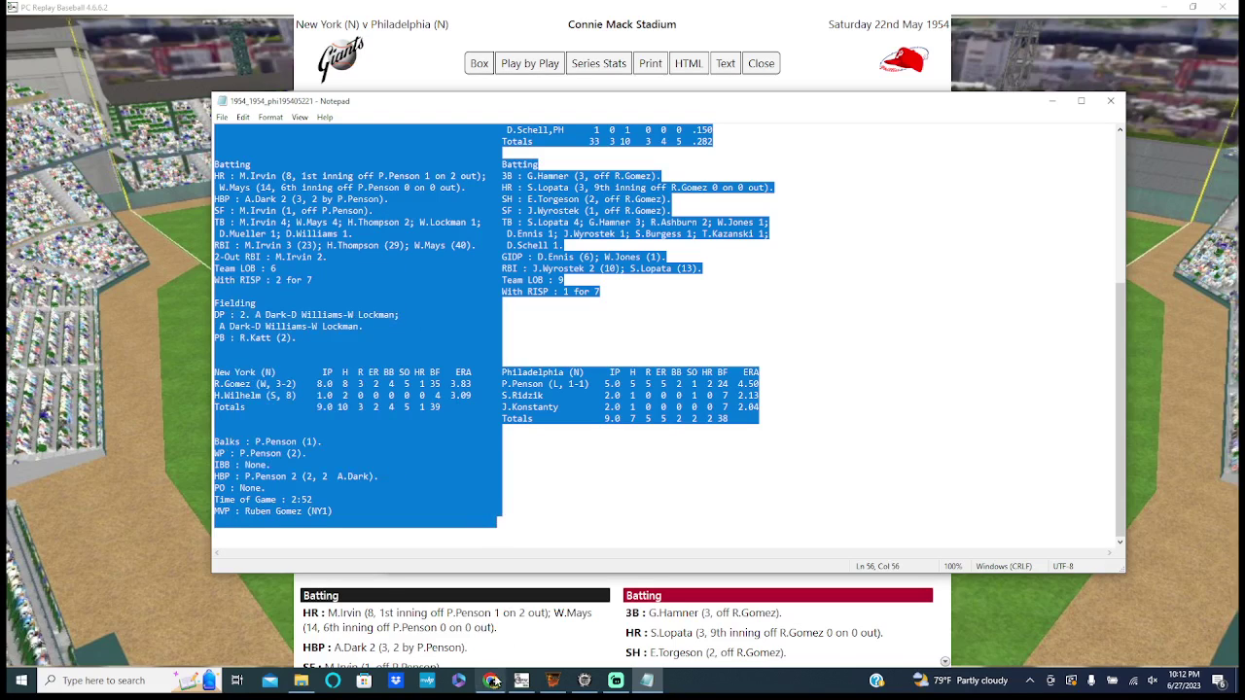
left_click(490, 680)
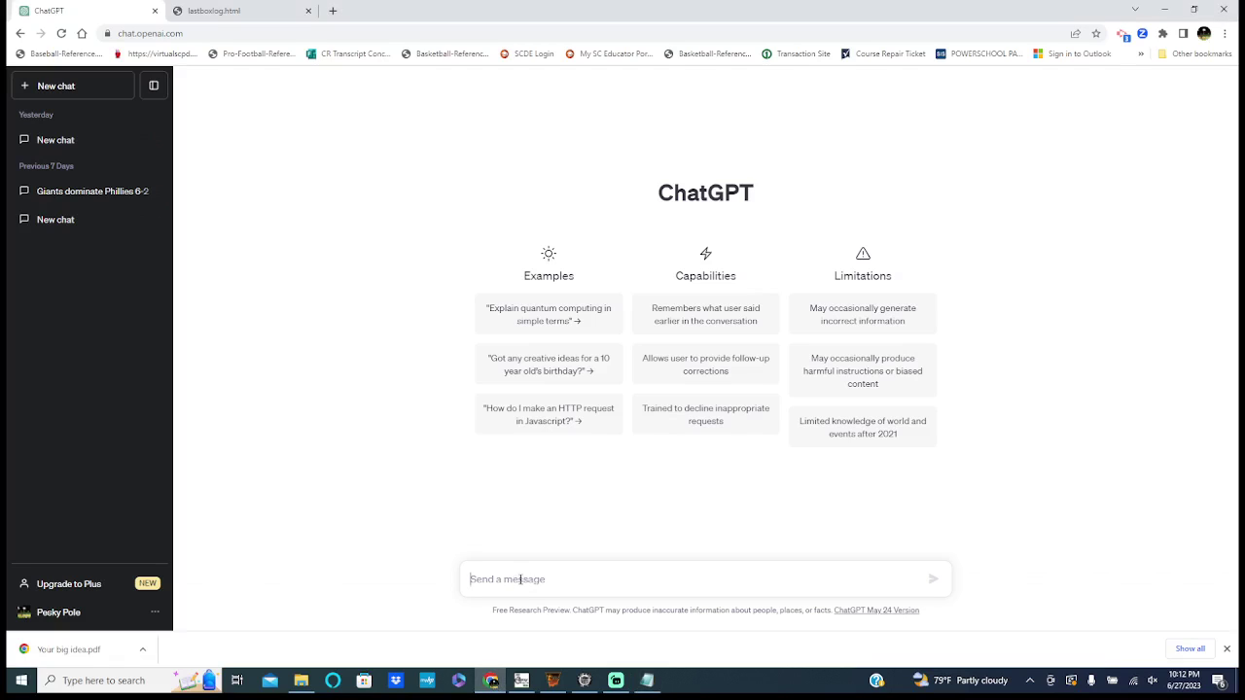
- Send 'Write a news article on the following box score,' followed by the pasted baseball box score
type("Write")
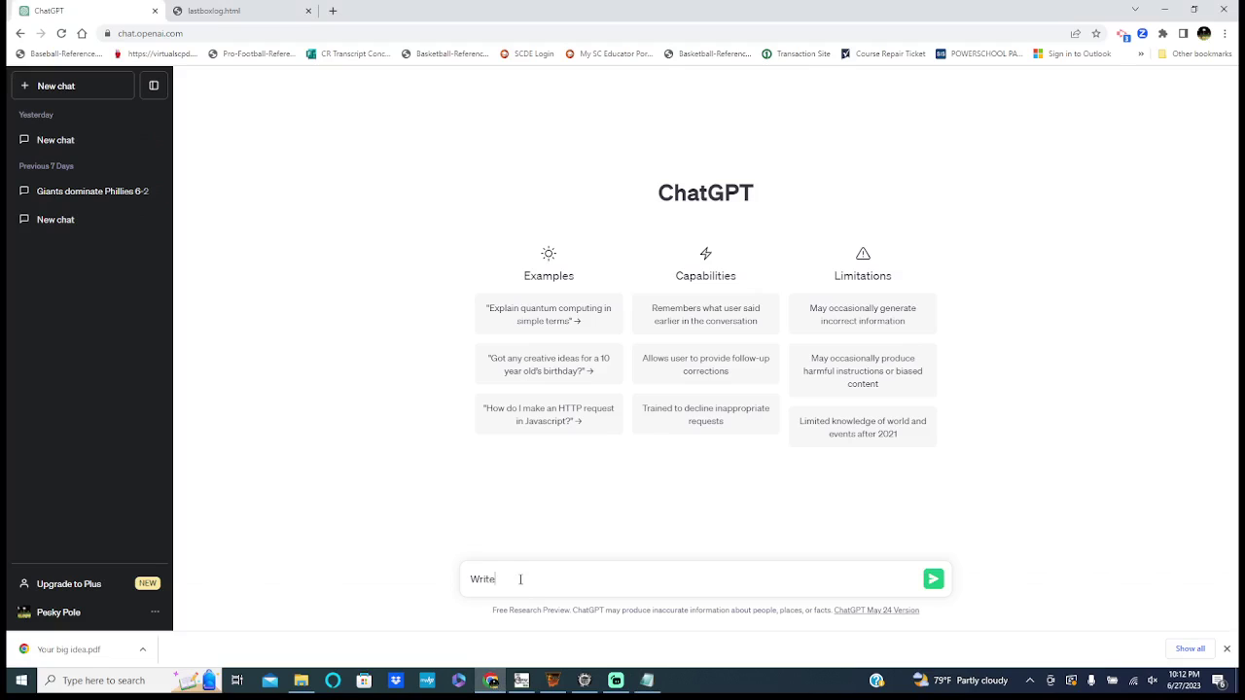
type(" a news article on the following box")
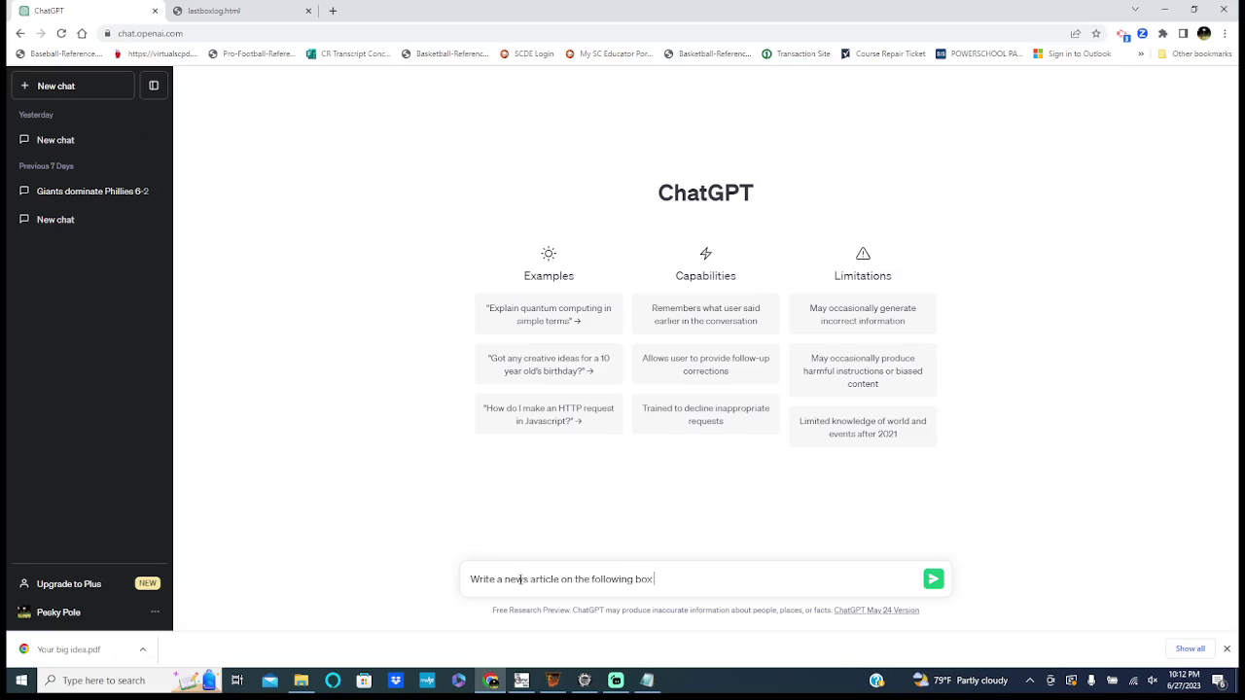
type(" score,")
right_click(701, 579)
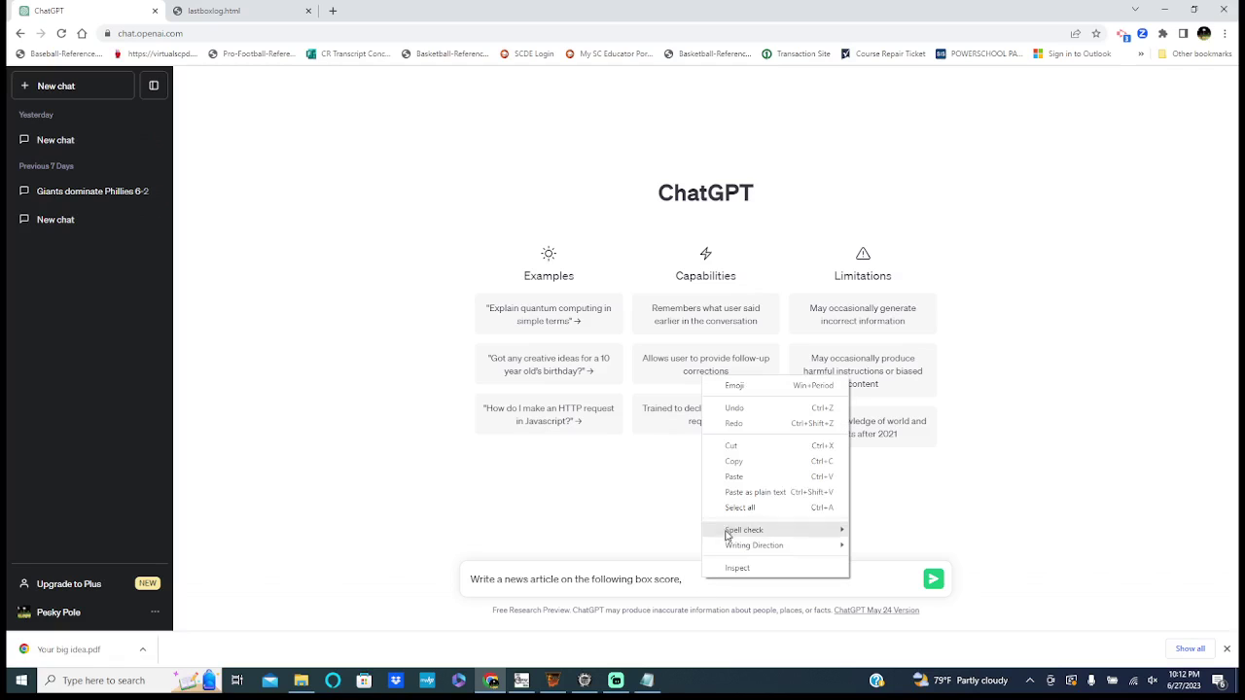
left_click(733, 477)
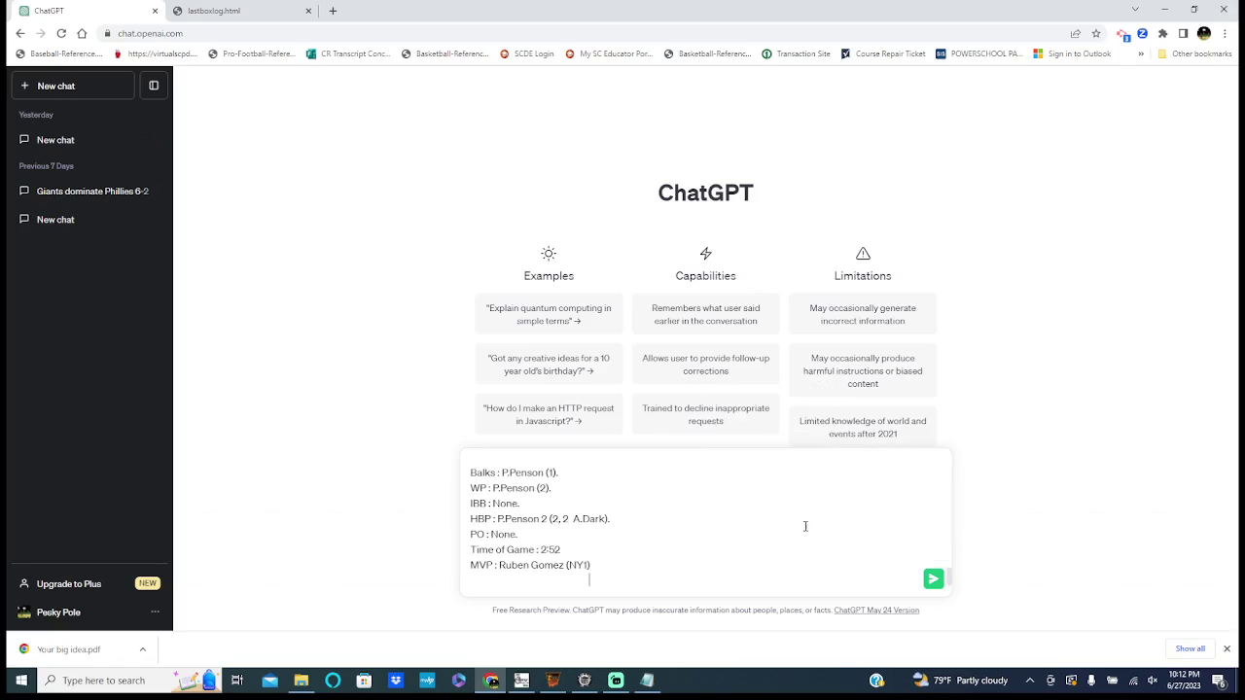
left_click(933, 579)
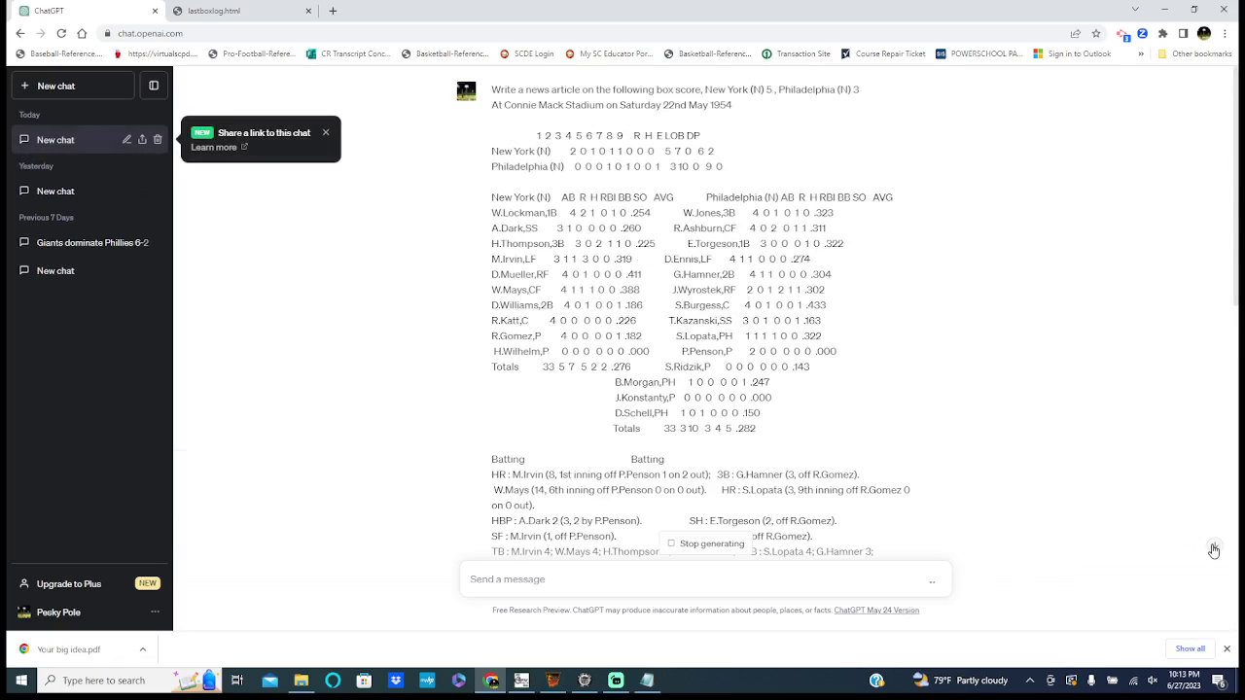
- Follow the New York 5-3 Philadelphia article to completion, then scroll back up to its headline
left_click(1213, 549)
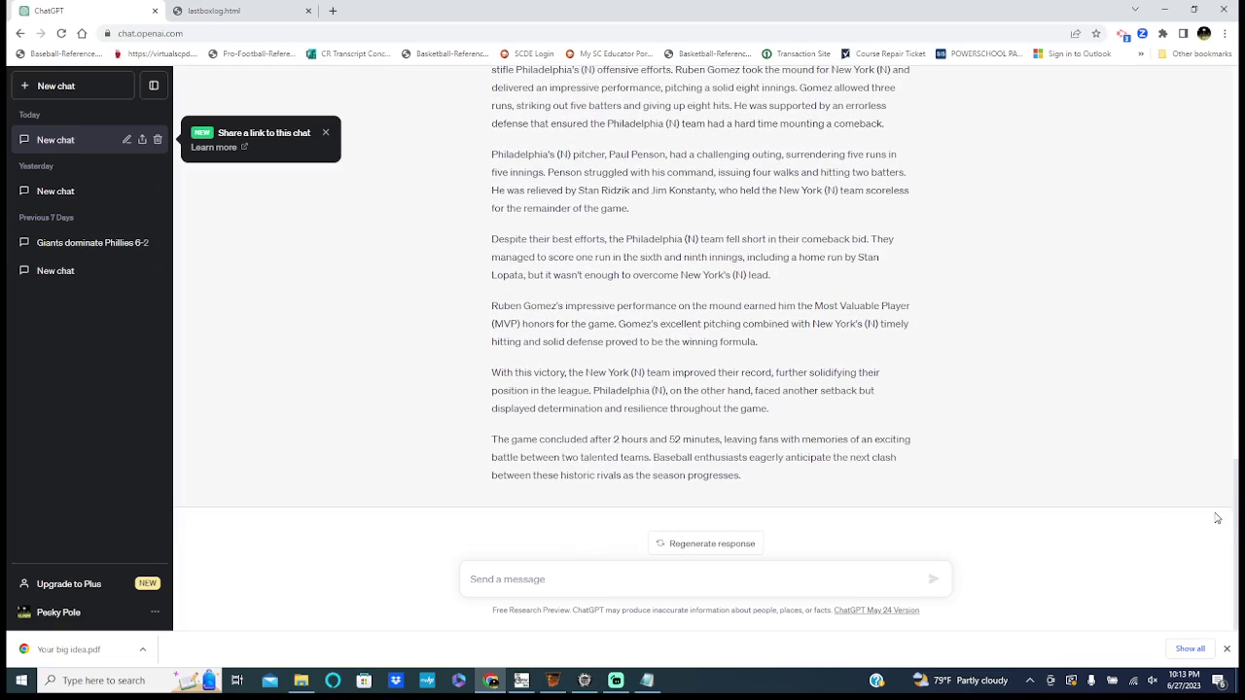
left_click_drag(1236, 524, 1220, 380)
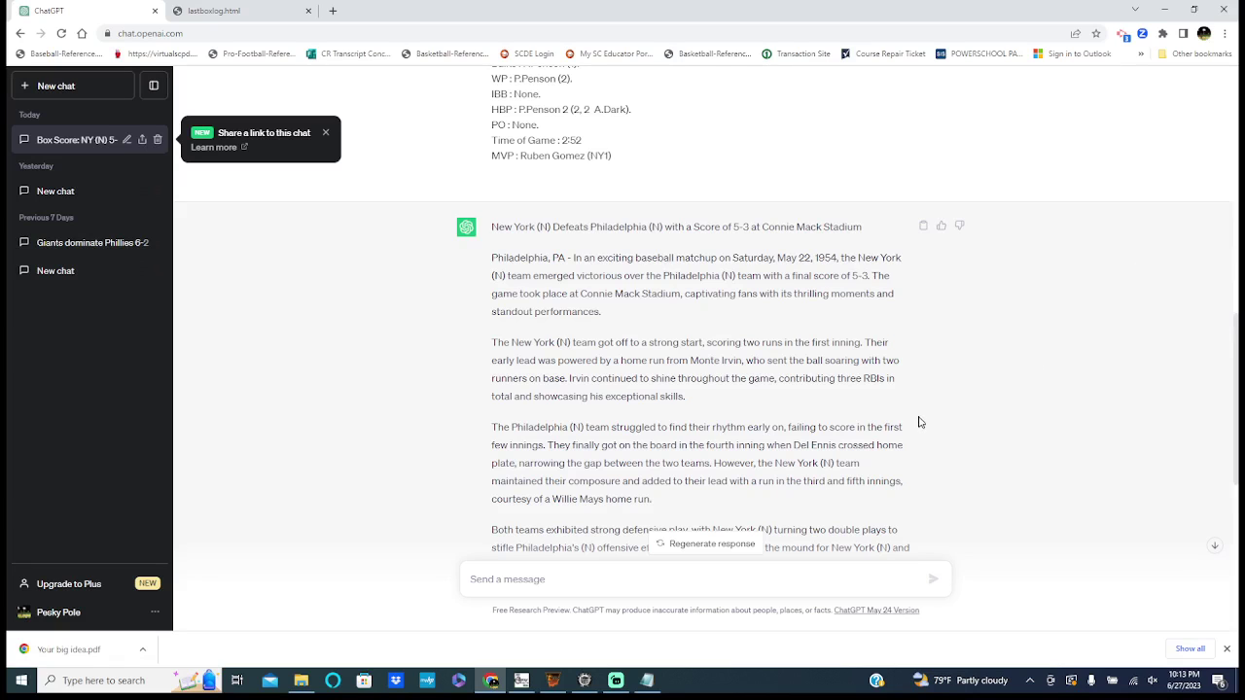
scroll(964, 419, "down", 1)
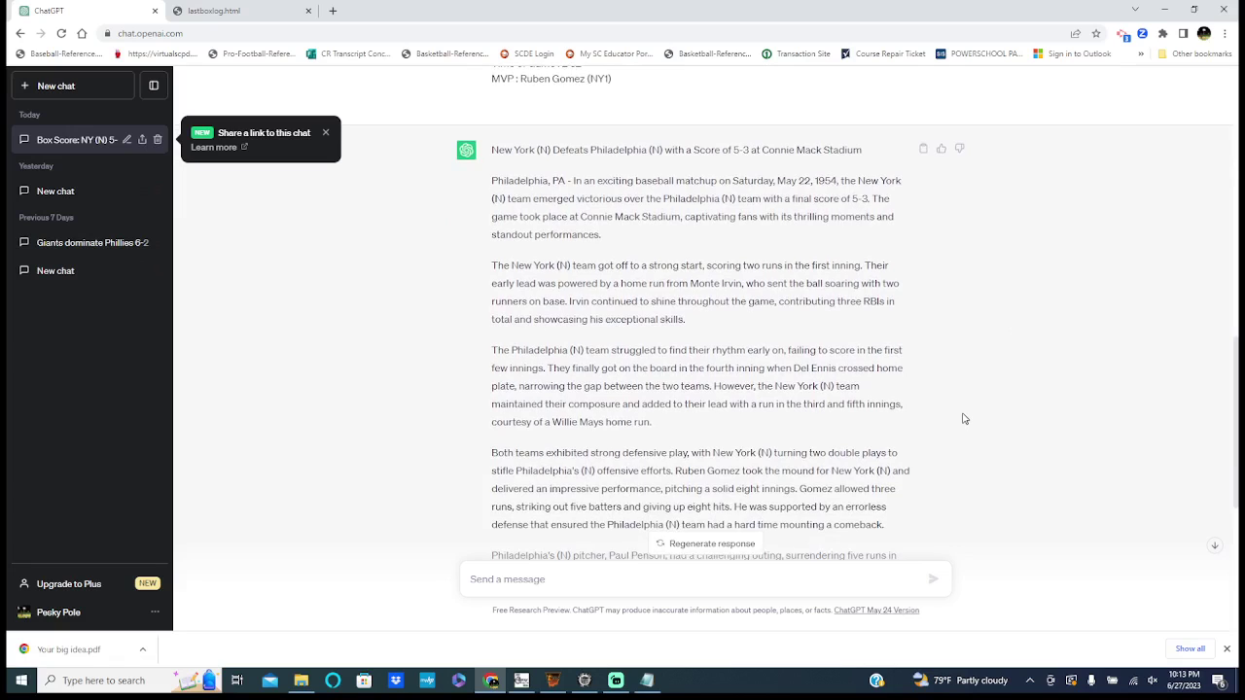
scroll(964, 419, "down", 1)
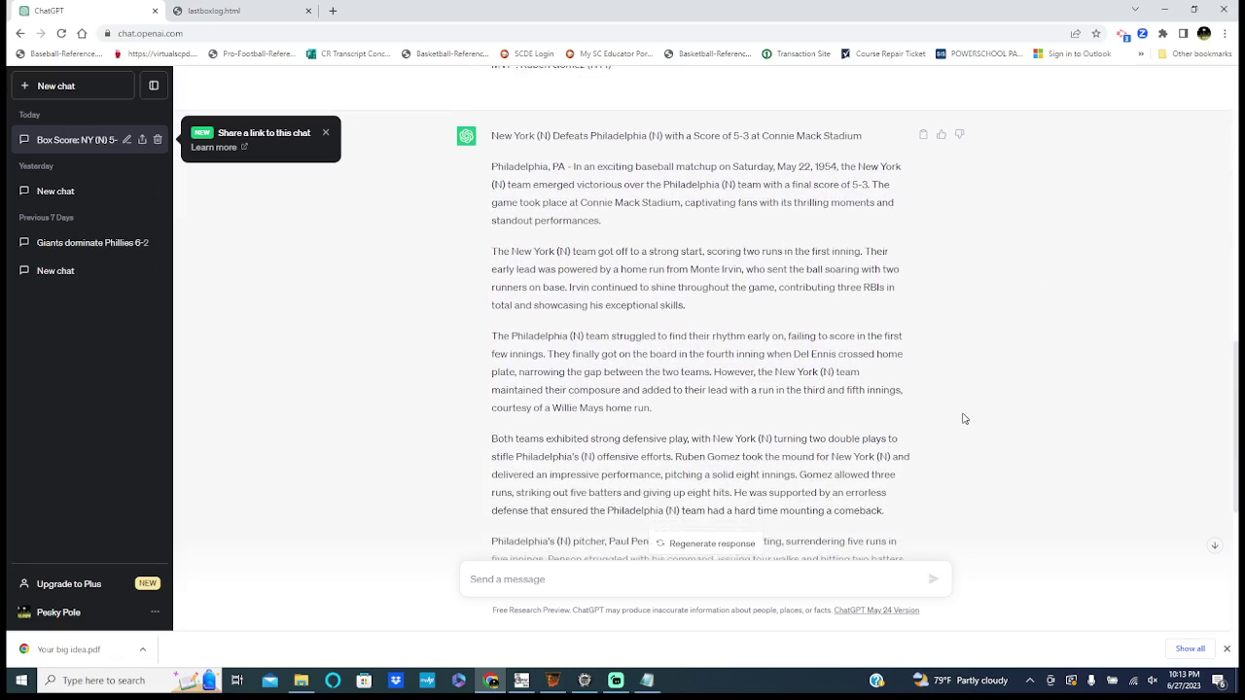
scroll(964, 419, "down", 2)
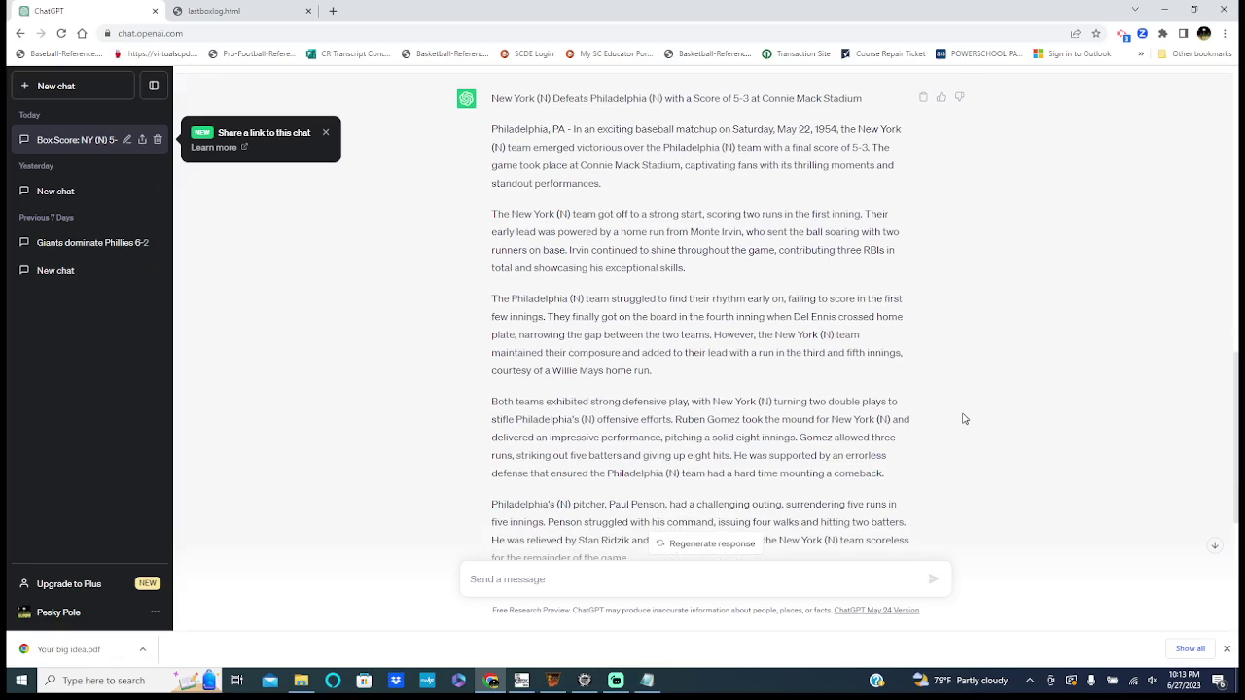
scroll(963, 420, "down", 1)
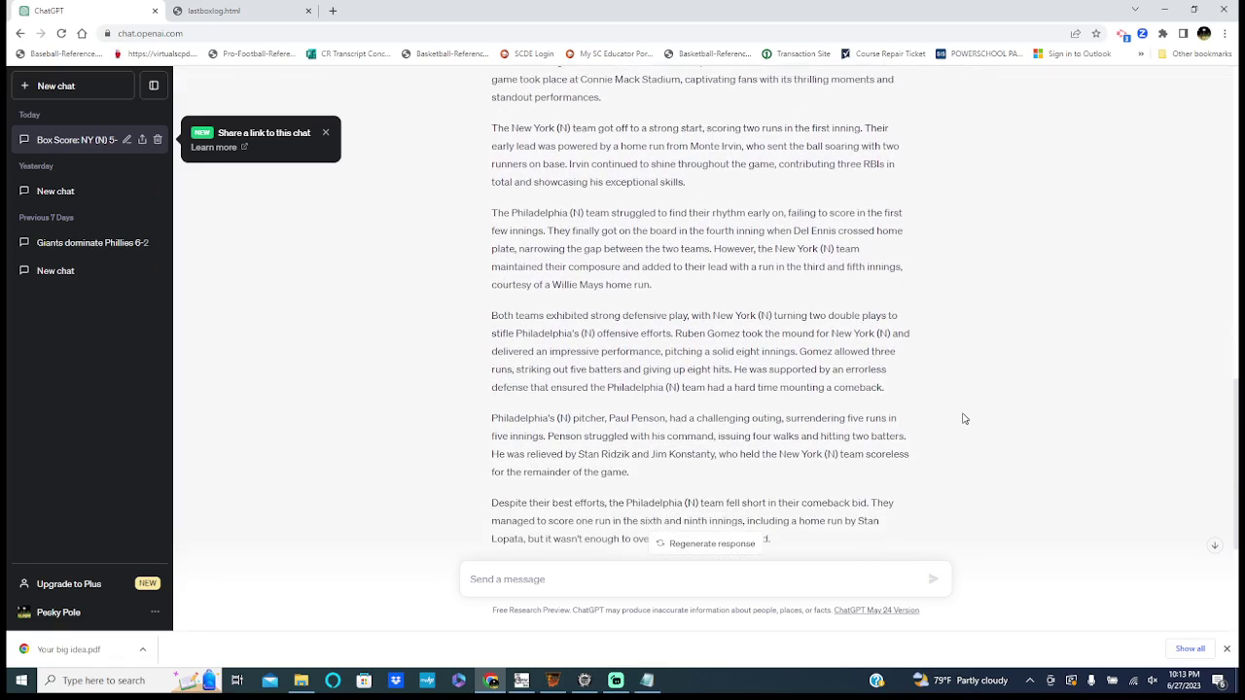
scroll(964, 419, "down", 2)
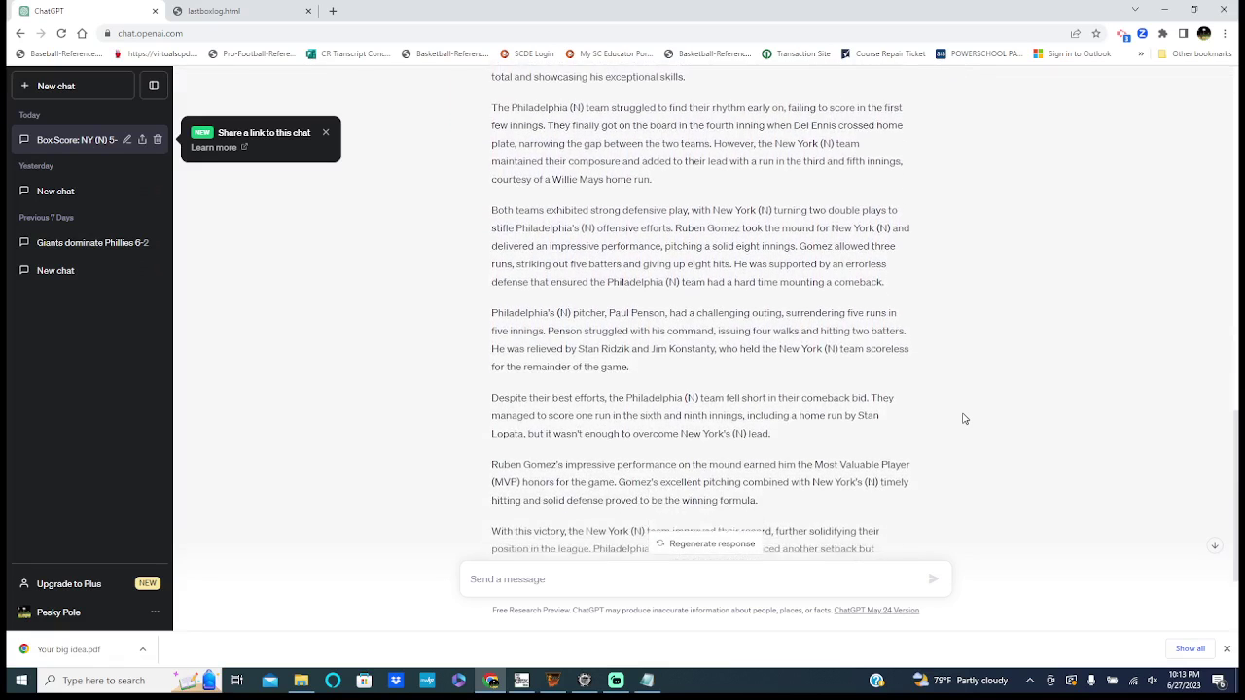
scroll(964, 420, "down", 2)
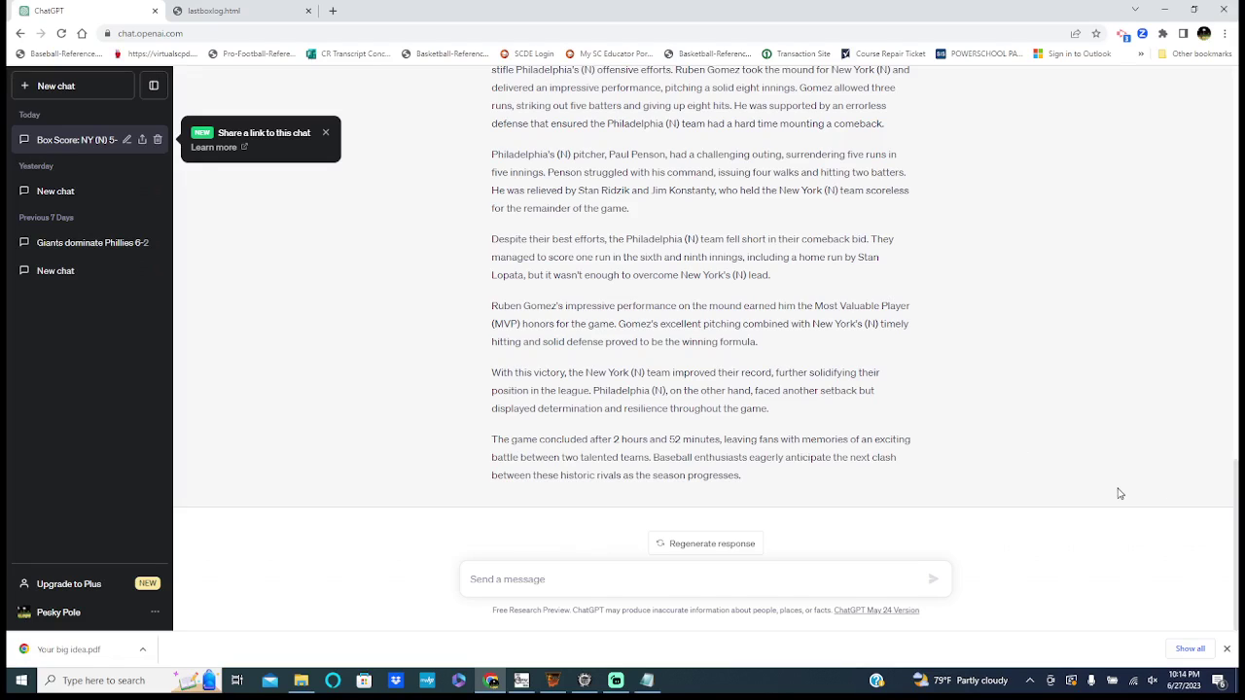
scroll(1238, 478, "up", 1)
scroll(1237, 438, "up", 4)
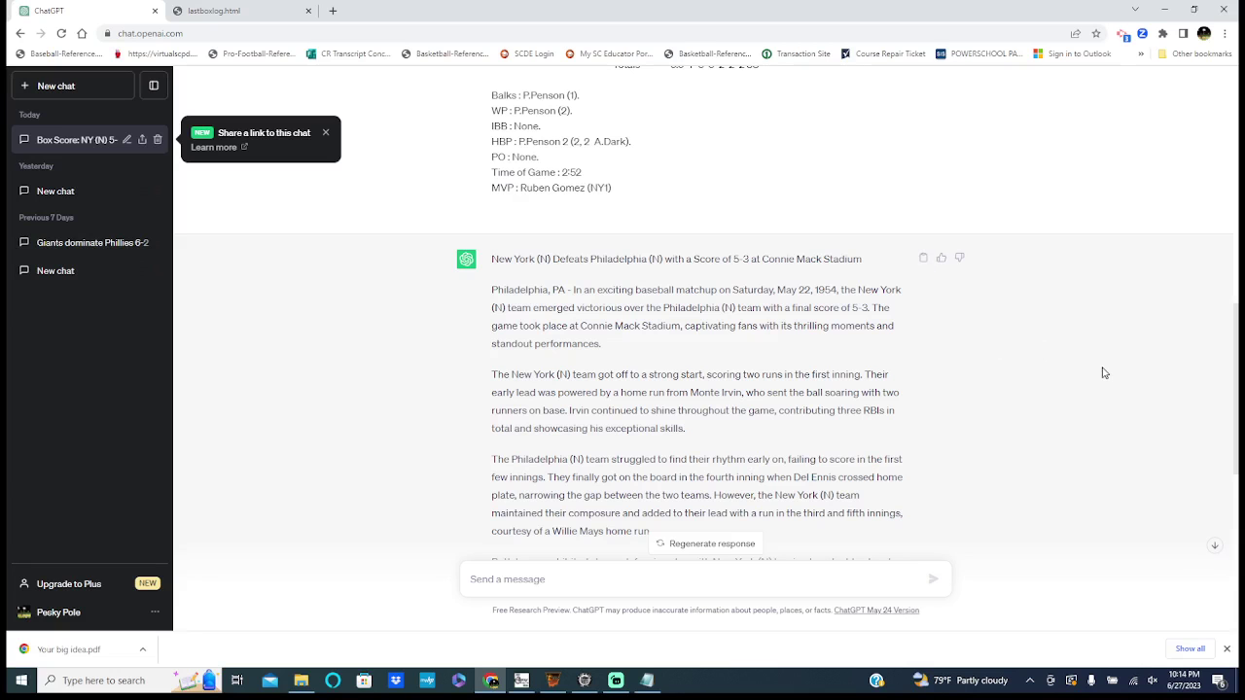
left_click_drag(1237, 352, 1239, 513)
scroll(1239, 521, "up", 2)
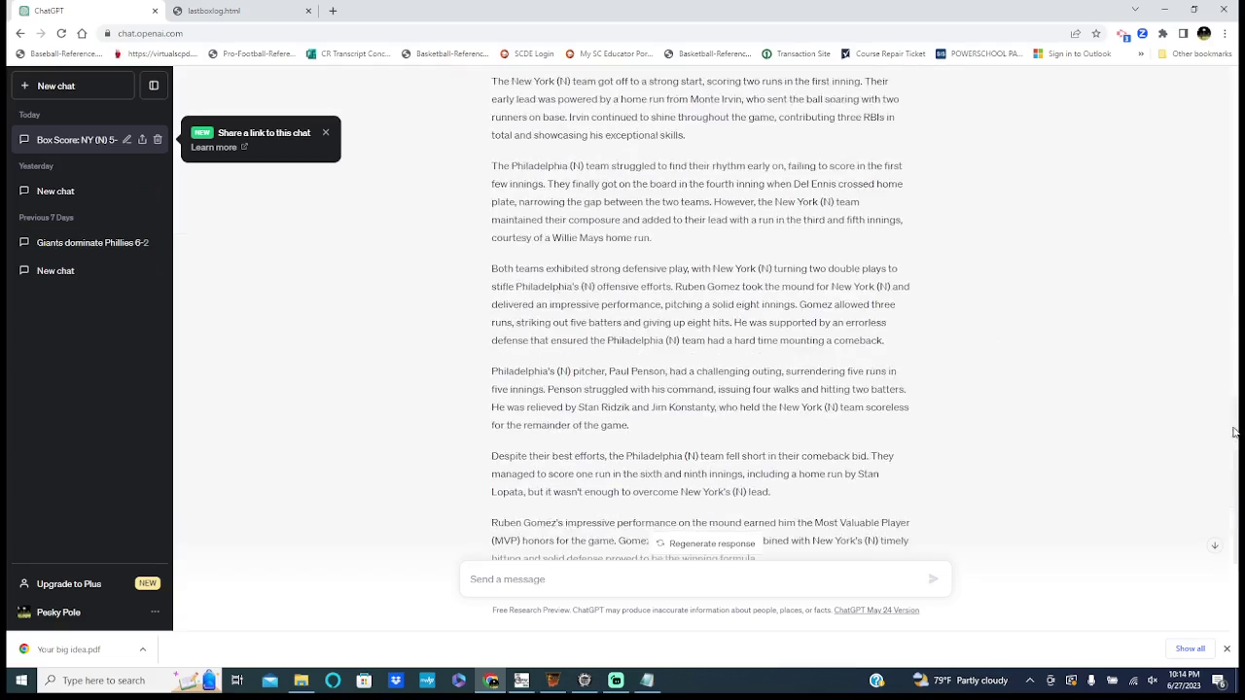
scroll(1239, 525, "down", 2)
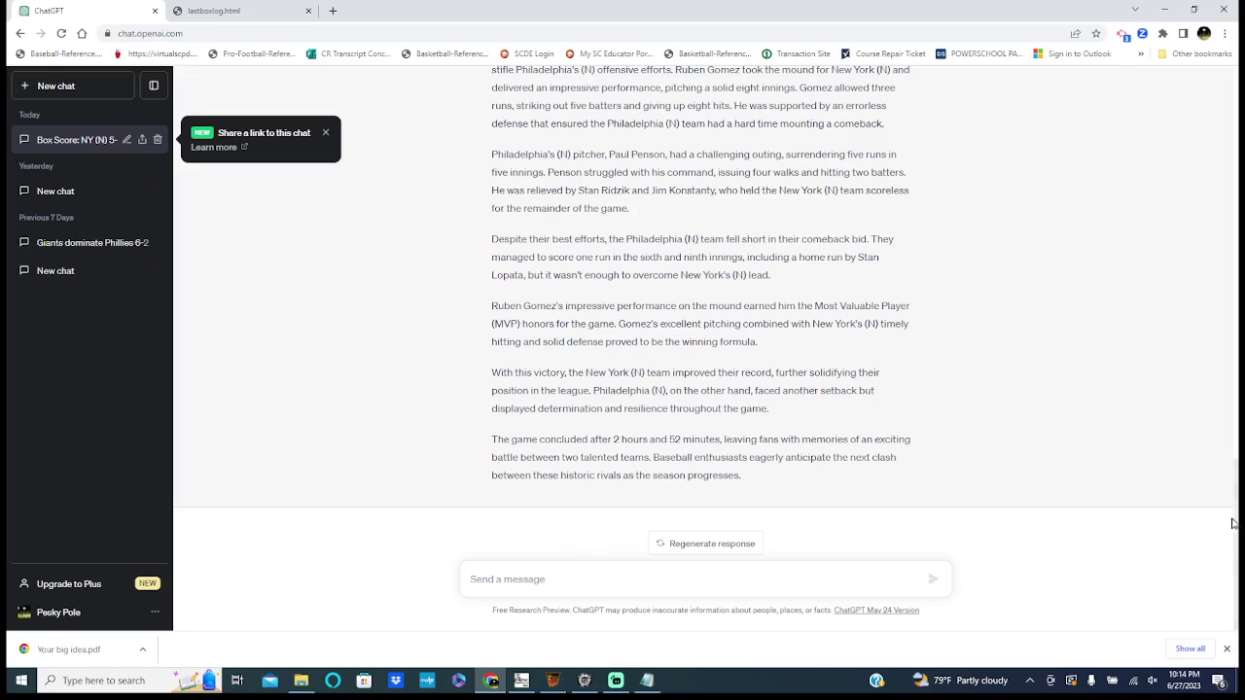
left_click_drag(1239, 532, 1237, 119)
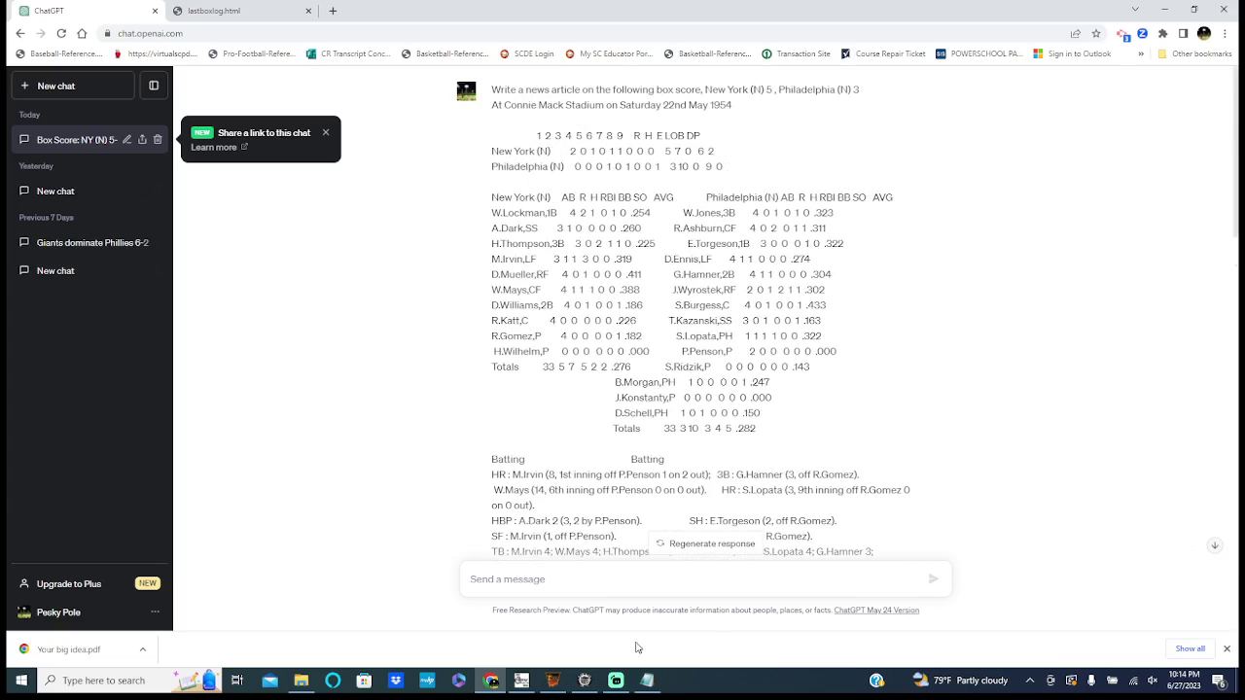
- Simulate the 1962 NBA Finals opener in PC Replay Basketball, Boston beating Los Angeles 101–99
left_click(555, 687)
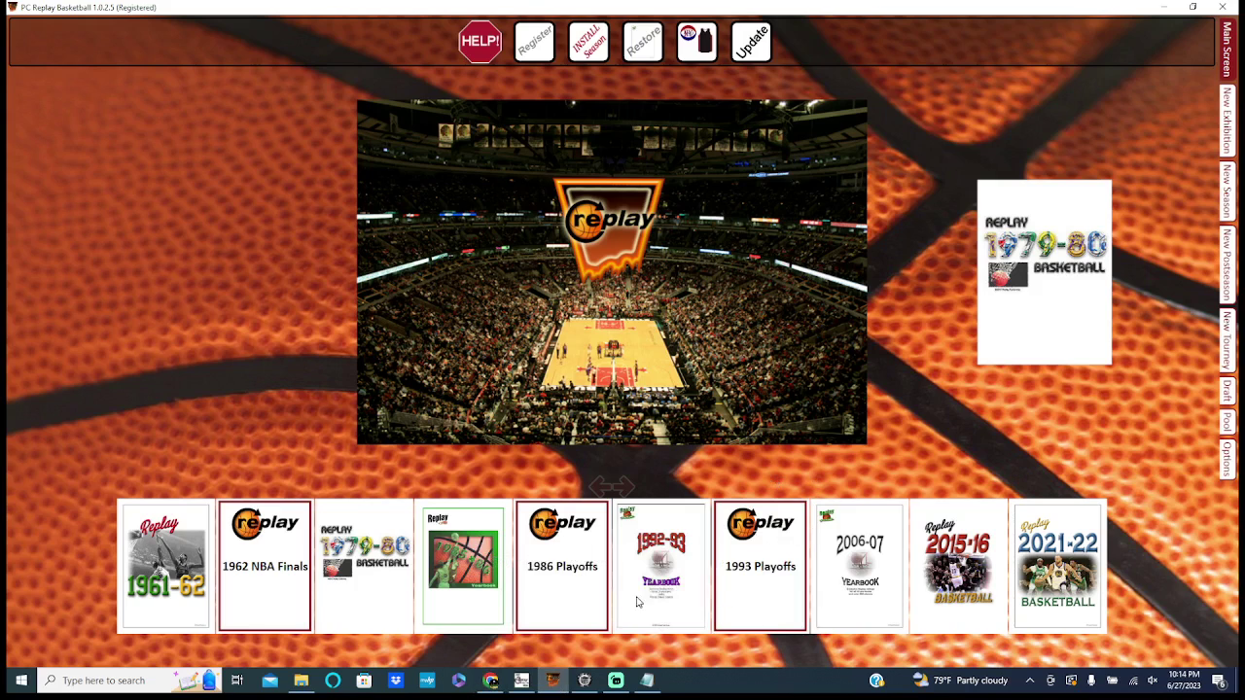
left_click(280, 601)
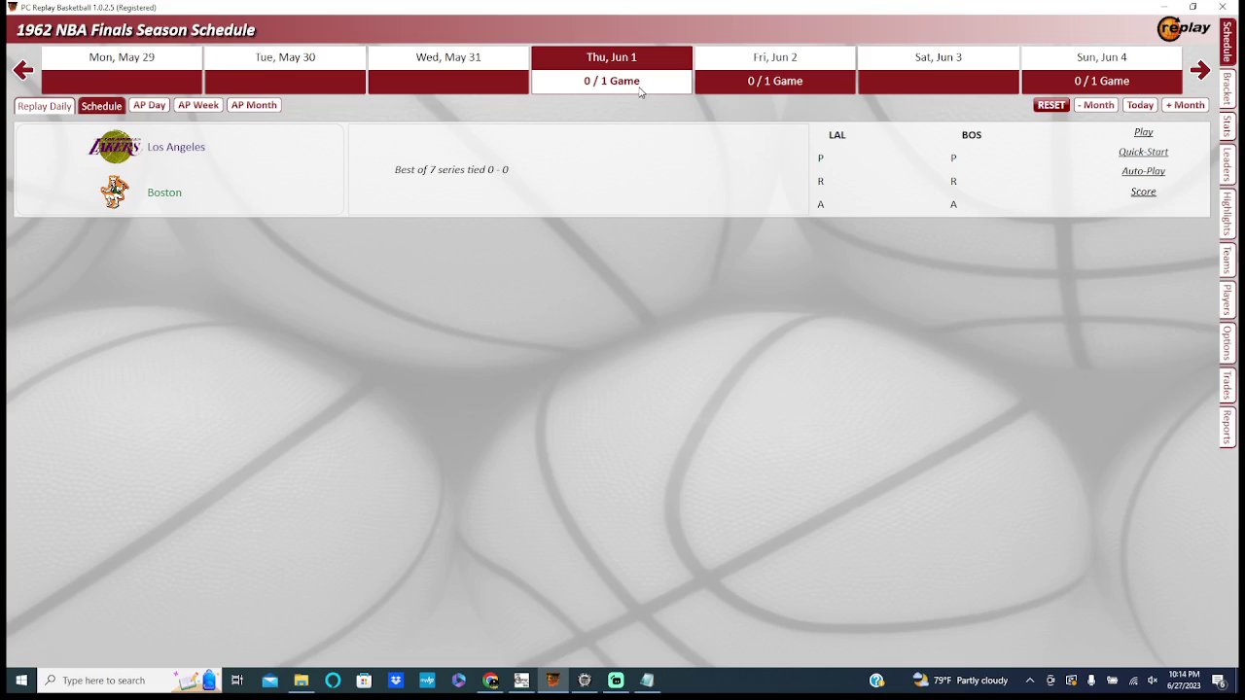
left_click(1146, 175)
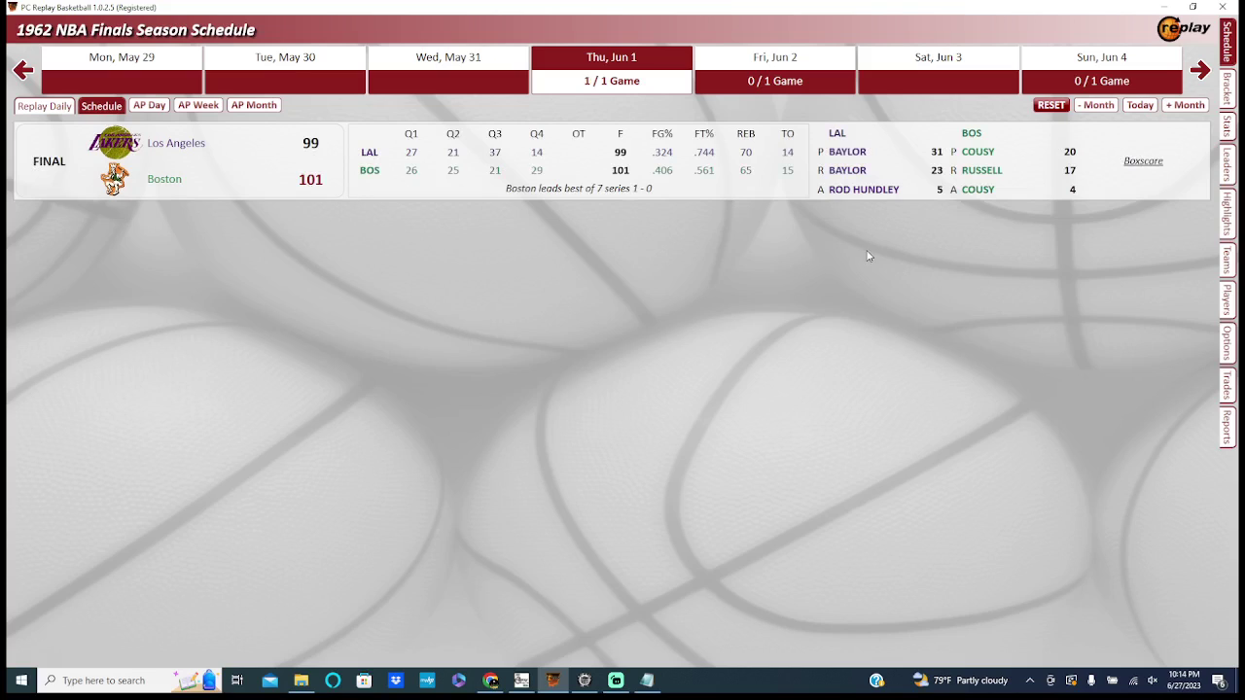
- Export the game's box score as HTML and open it in the browser
left_click(1142, 161)
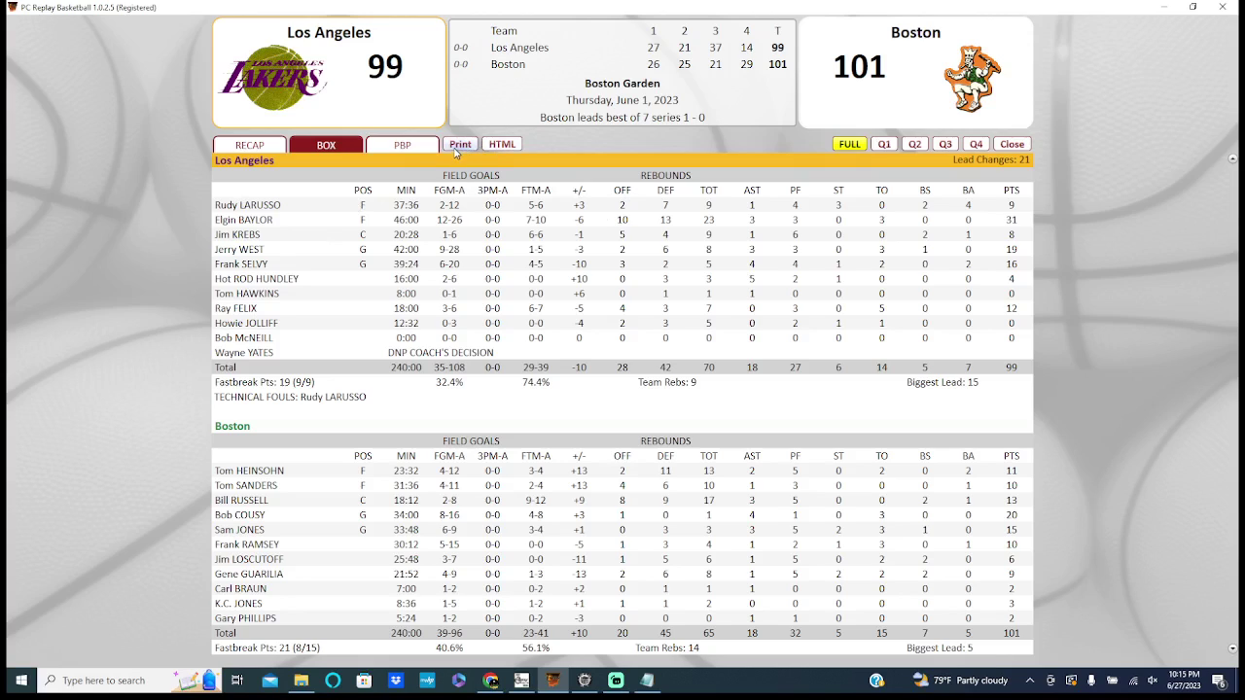
left_click(502, 144)
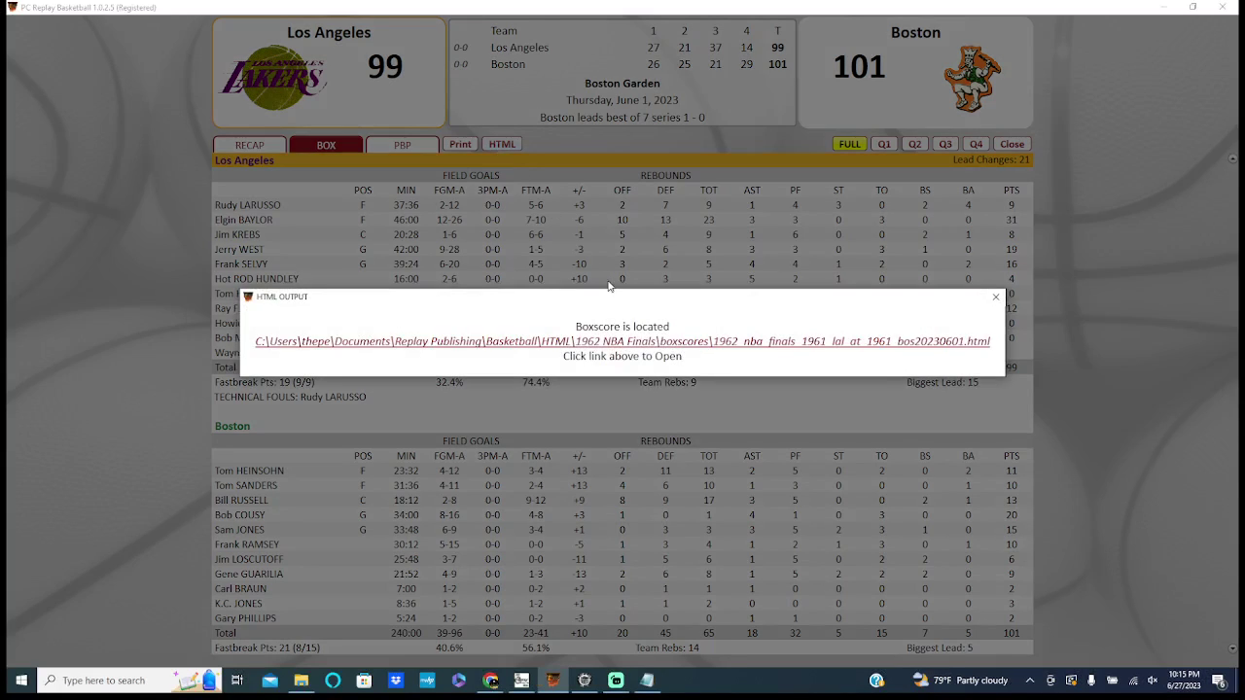
left_click(615, 342)
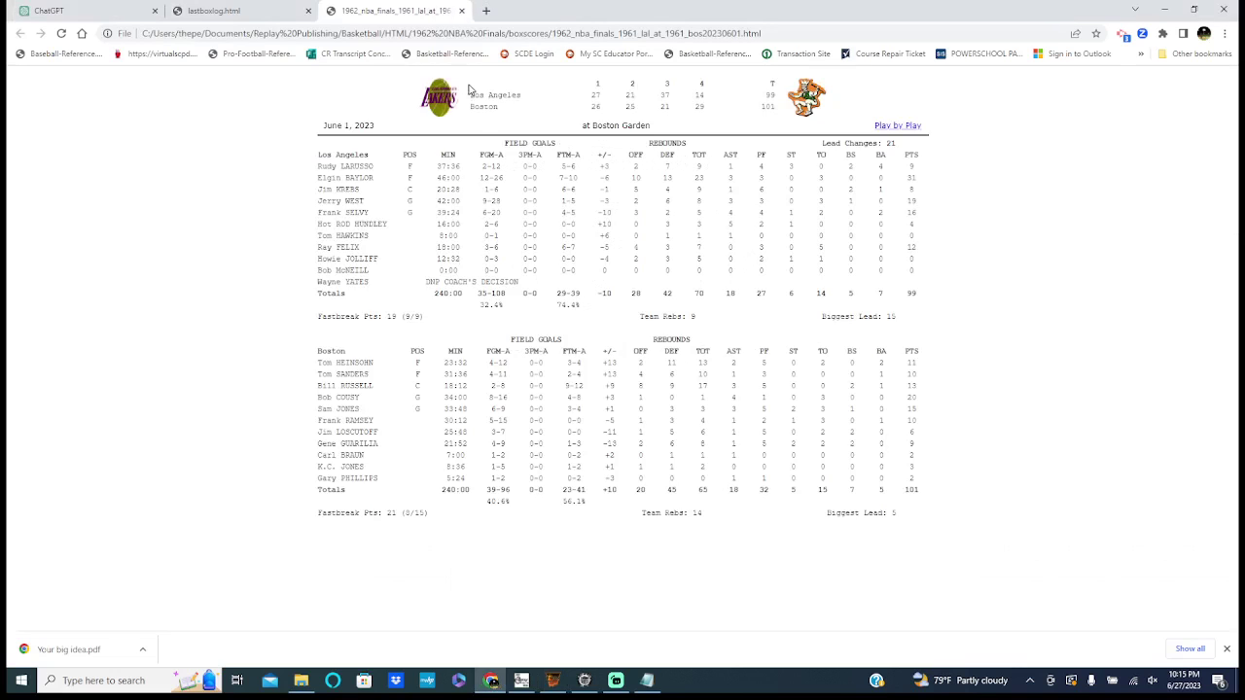
- Copy the entire Lakers–Celtics box score page, then return to the ChatGPT tab
key("ctrl+a")
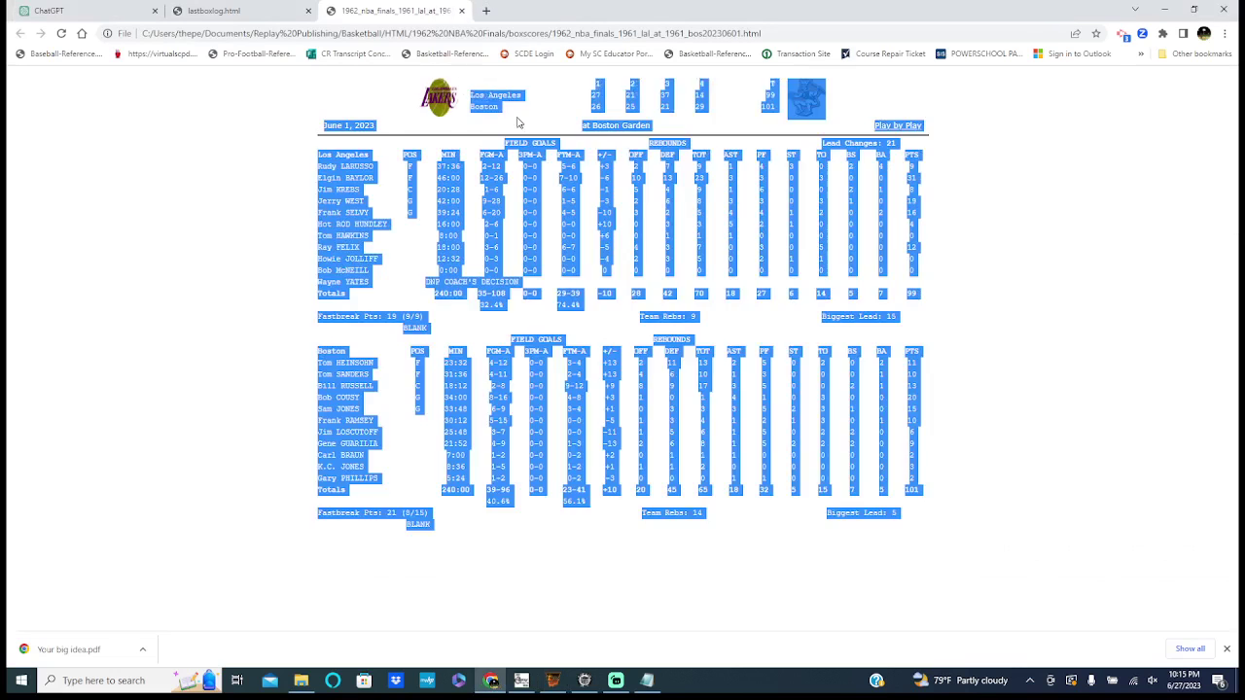
left_click(472, 90)
key("ctrl+a")
right_click(526, 191)
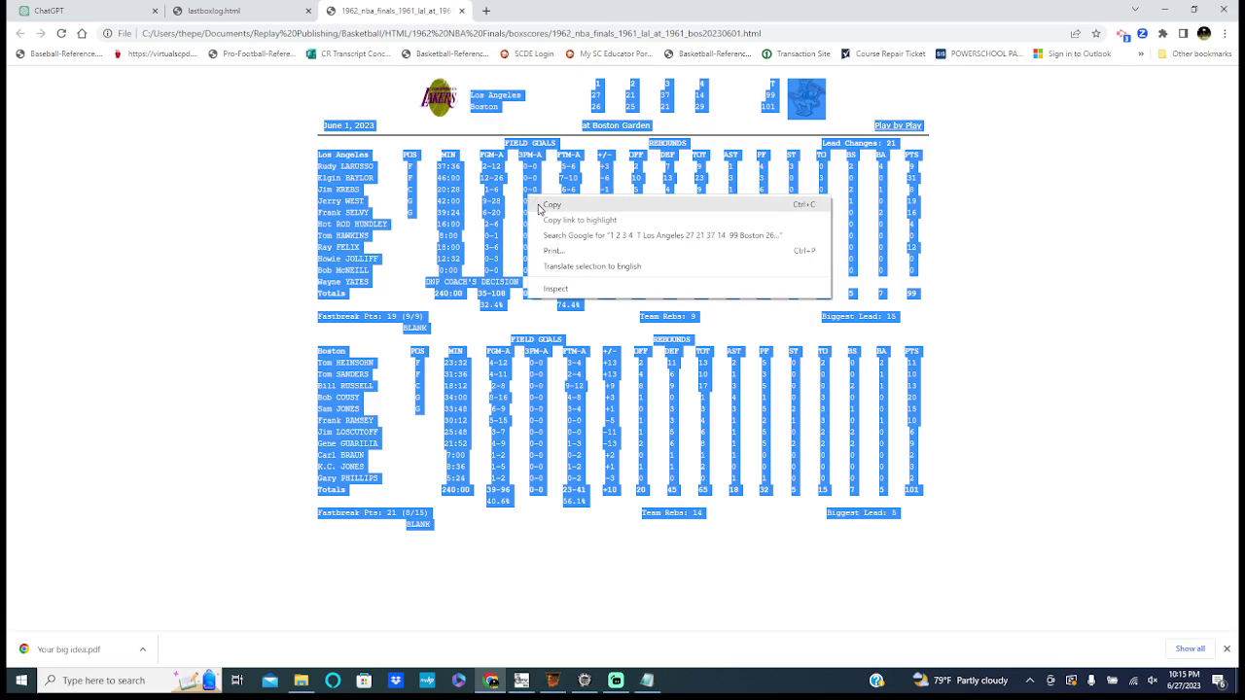
left_click(541, 205)
left_click(96, 15)
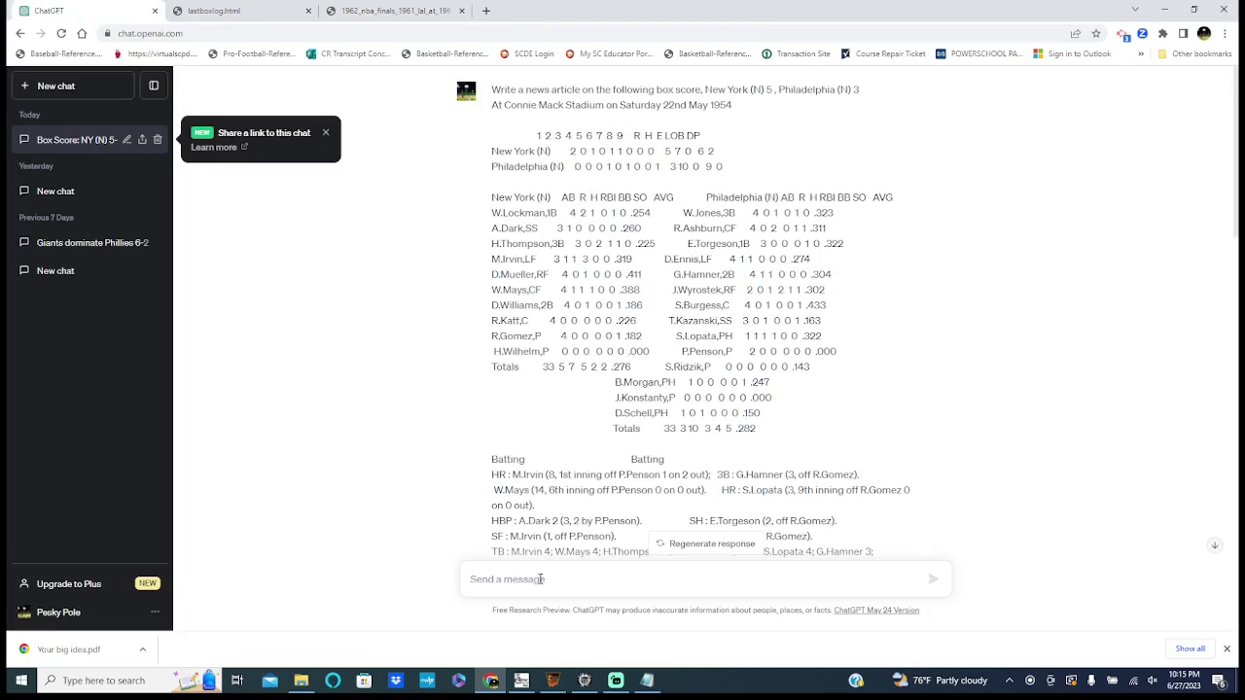
- Send 'Write a newspaper article on the following information,' with the pasted Lakers–Celtics box score, then follow the reply
type("Wri")
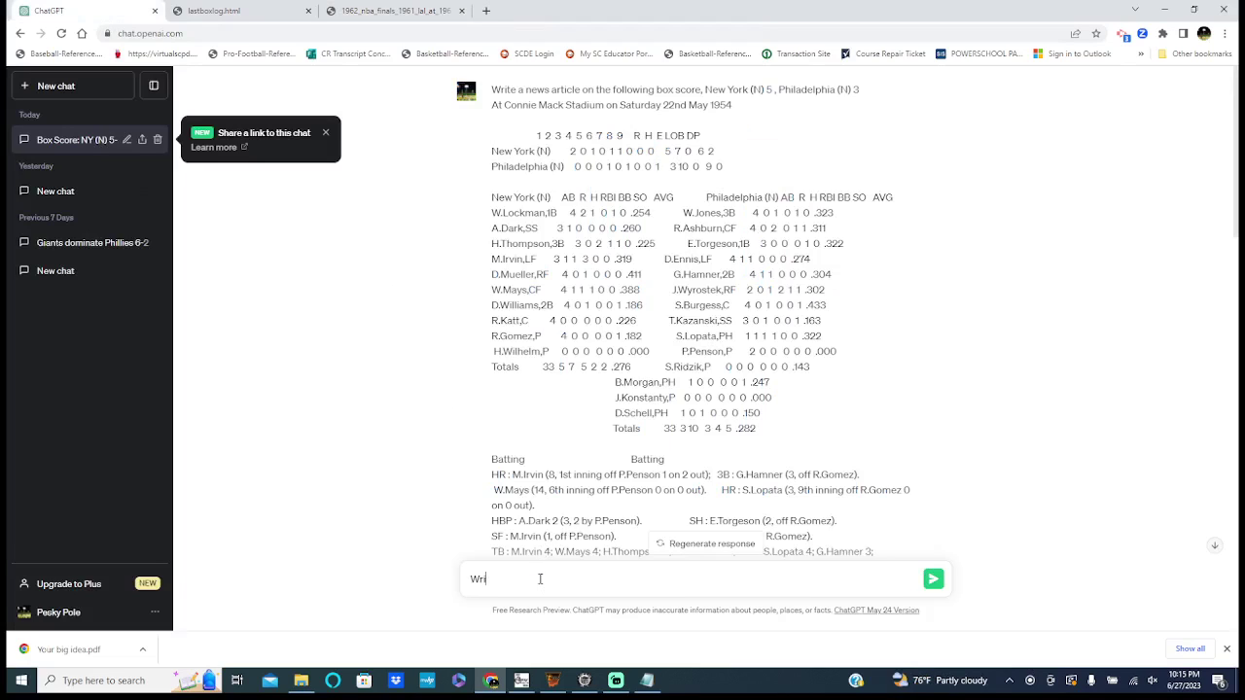
type("te a newspaper article on the following")
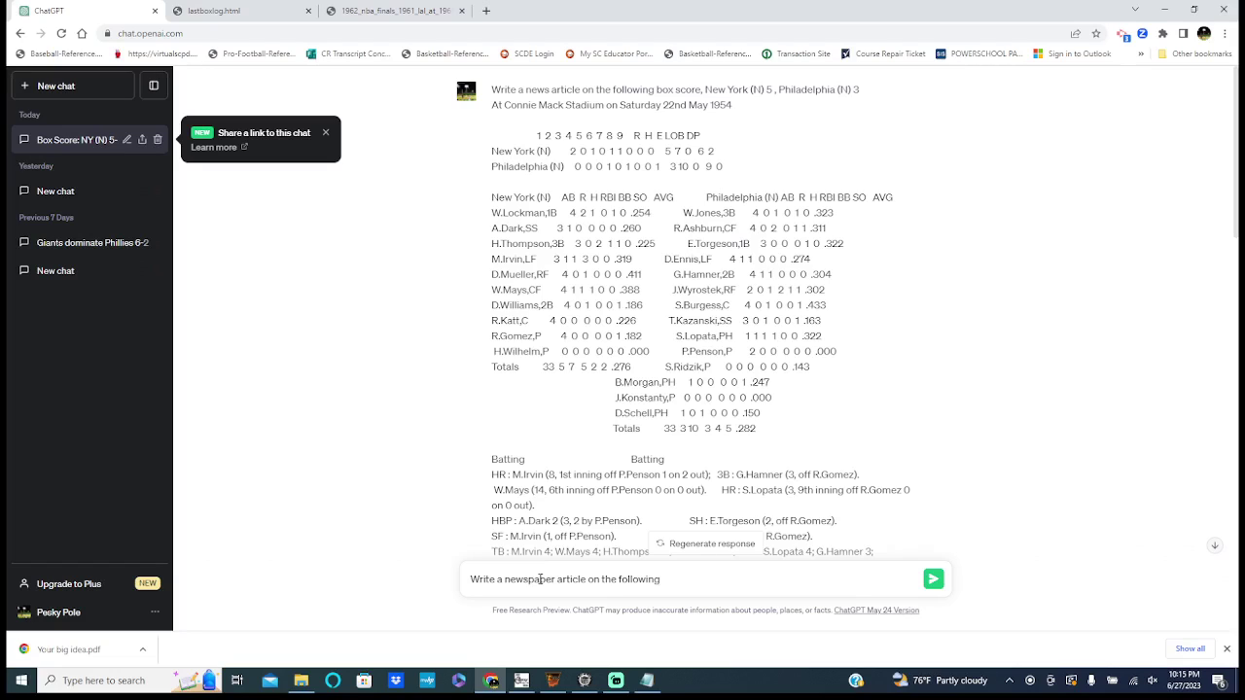
type(" information,")
right_click(739, 578)
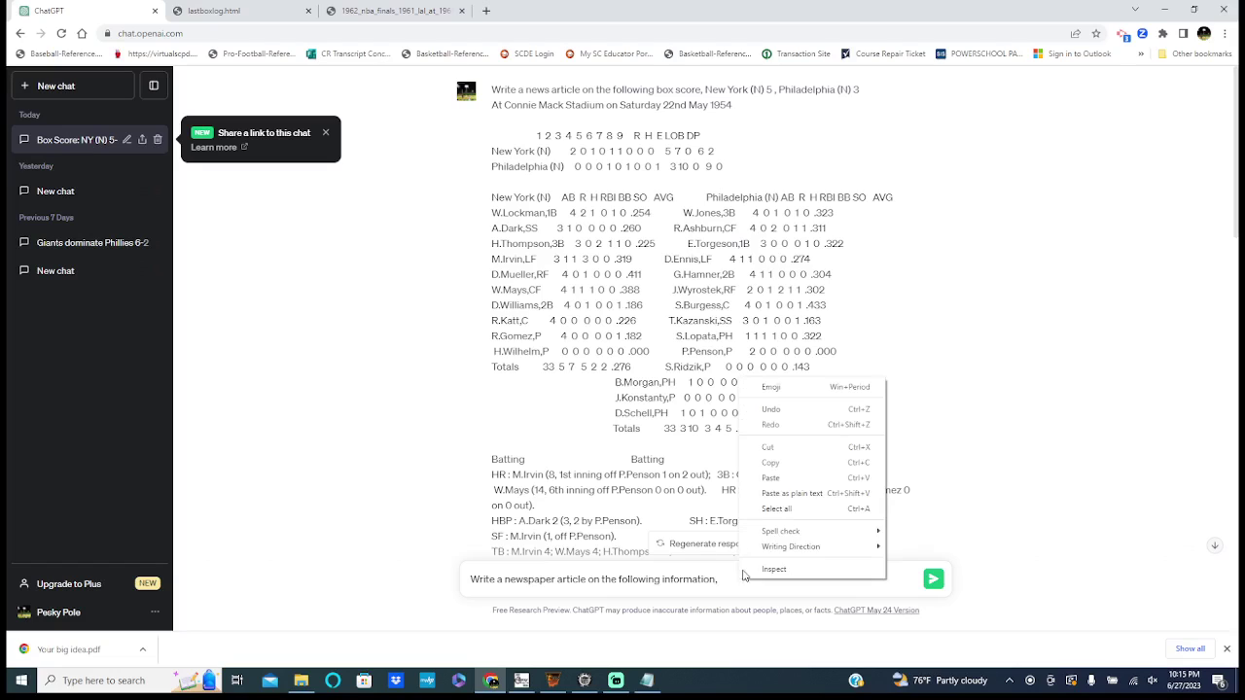
left_click(771, 478)
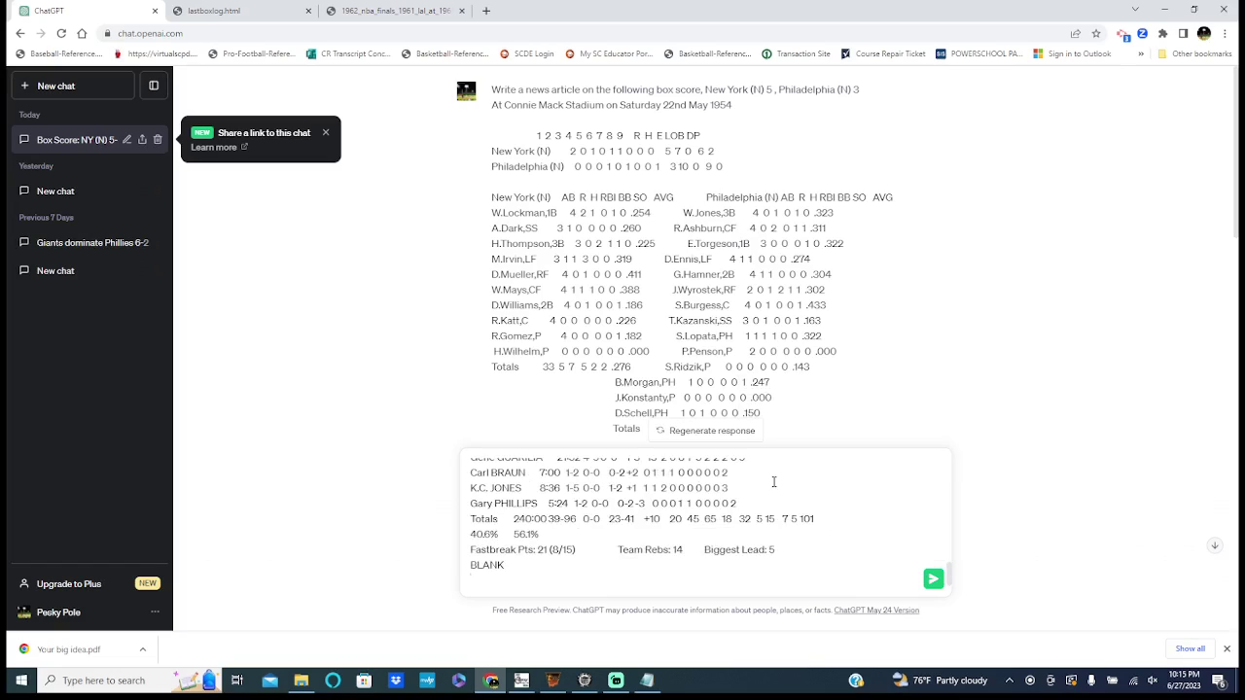
left_click(933, 583)
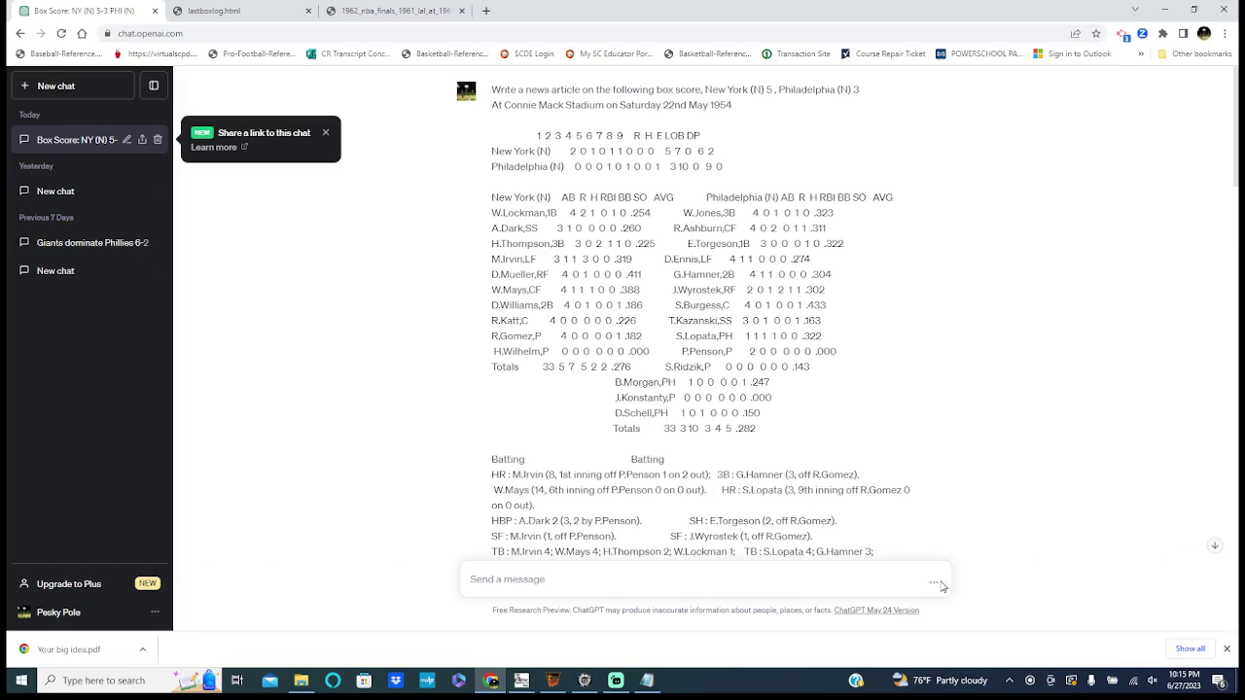
left_click(1214, 550)
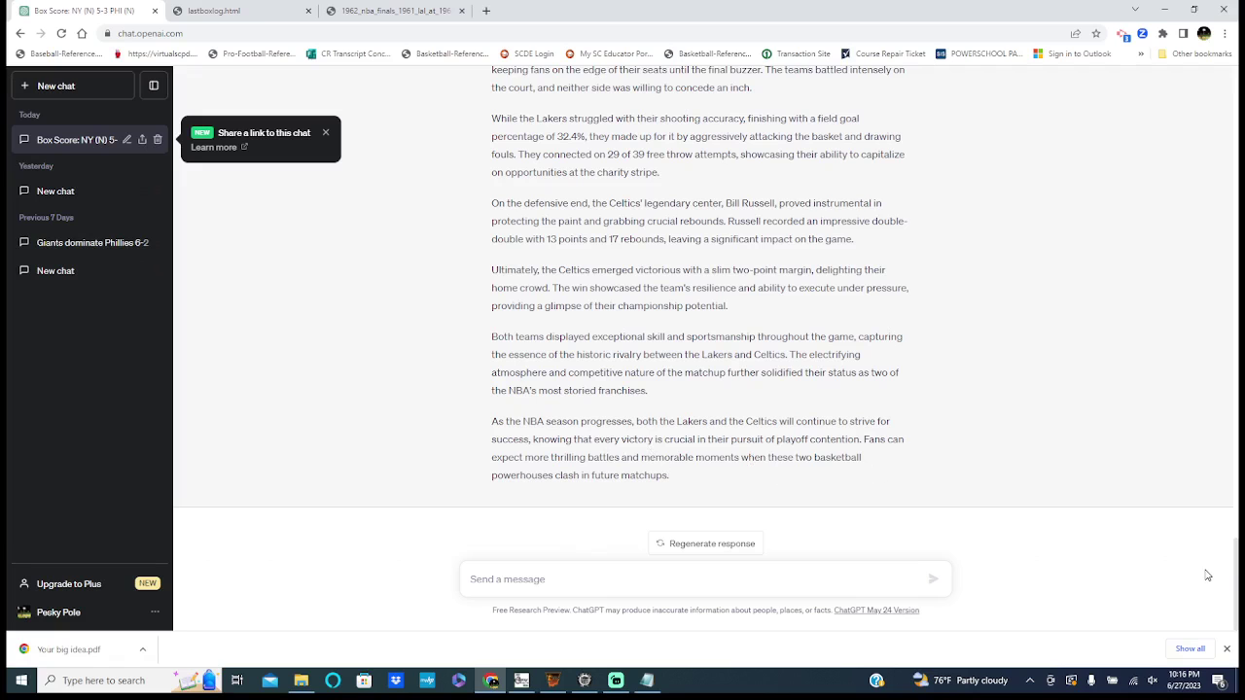
- Look back over the finished Lakers–Celtics article, then switch to the Second and Ten game
scroll(1206, 575, "up", 2)
scroll(1238, 555, "up", 1)
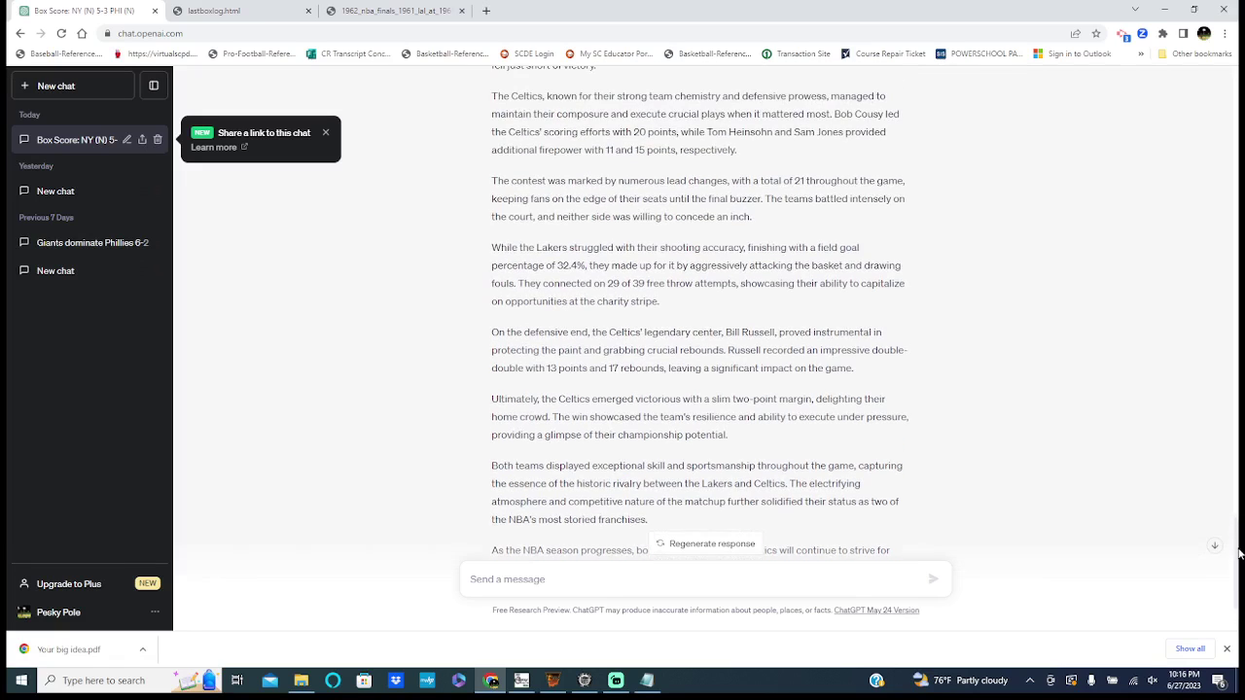
left_click_drag(1238, 553, 1237, 502)
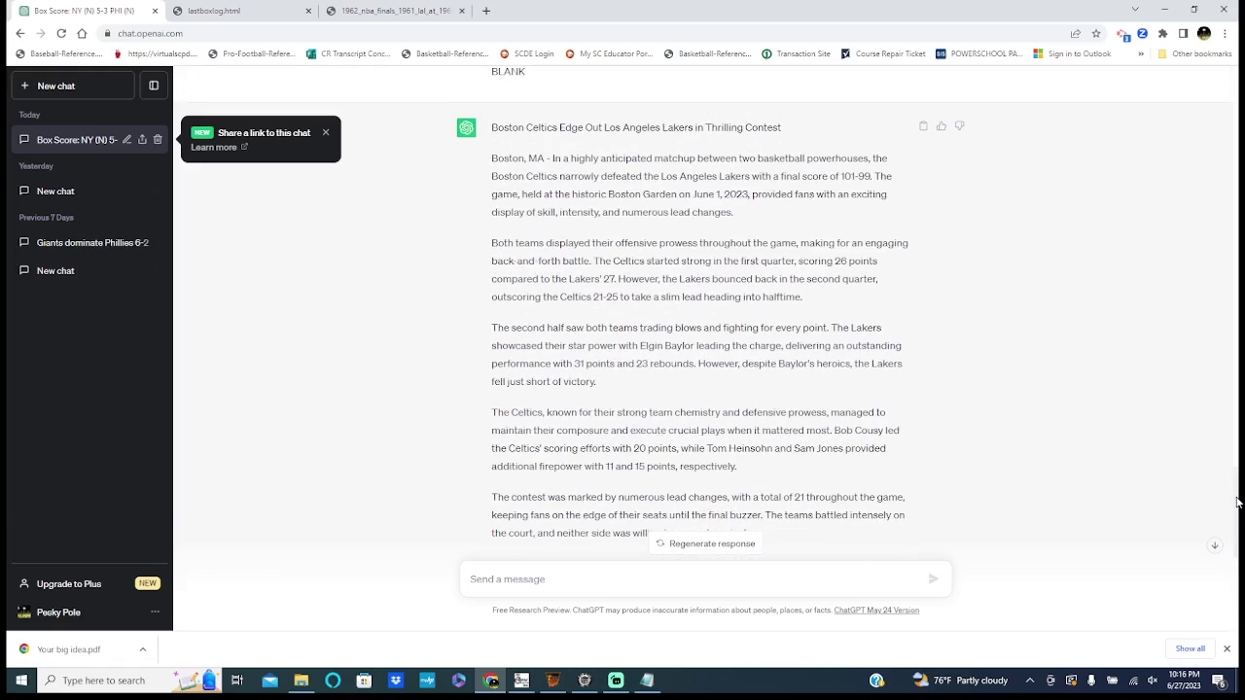
left_click_drag(1238, 503, 1239, 618)
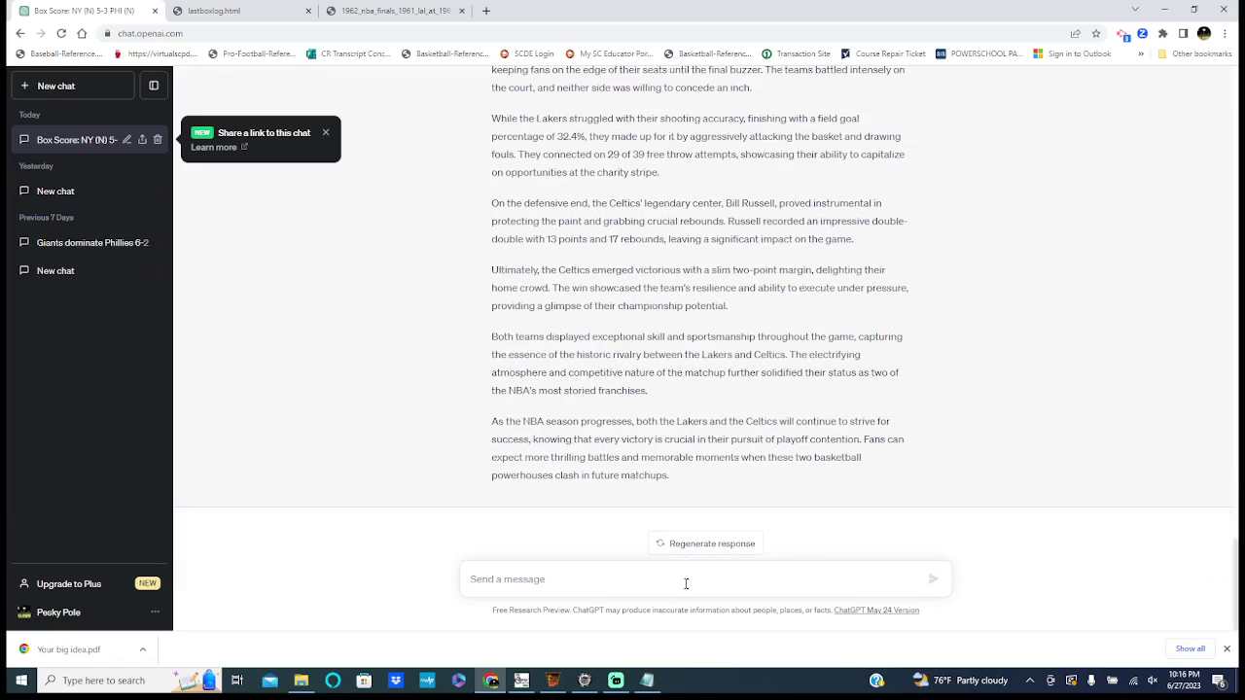
left_click(586, 681)
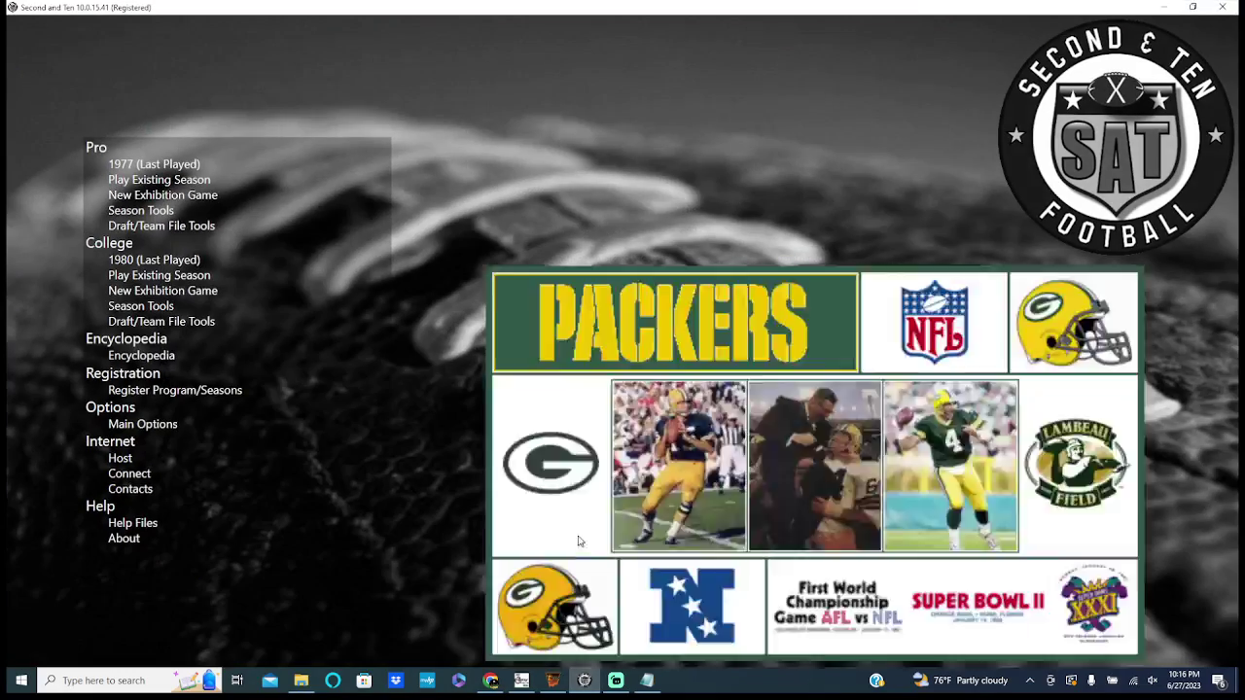
- Load the 1977 Playoffs season in Second and Ten instead of the regular 1977 season
left_click(180, 181)
left_click(368, 196)
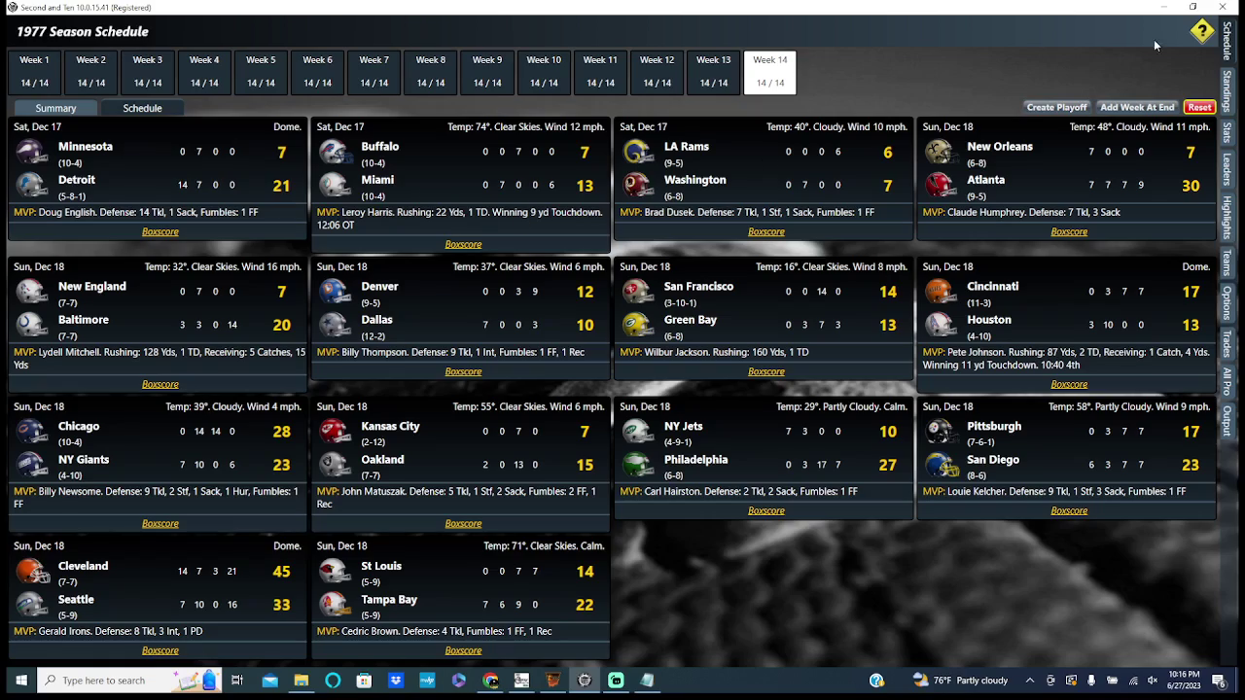
left_click(1222, 8)
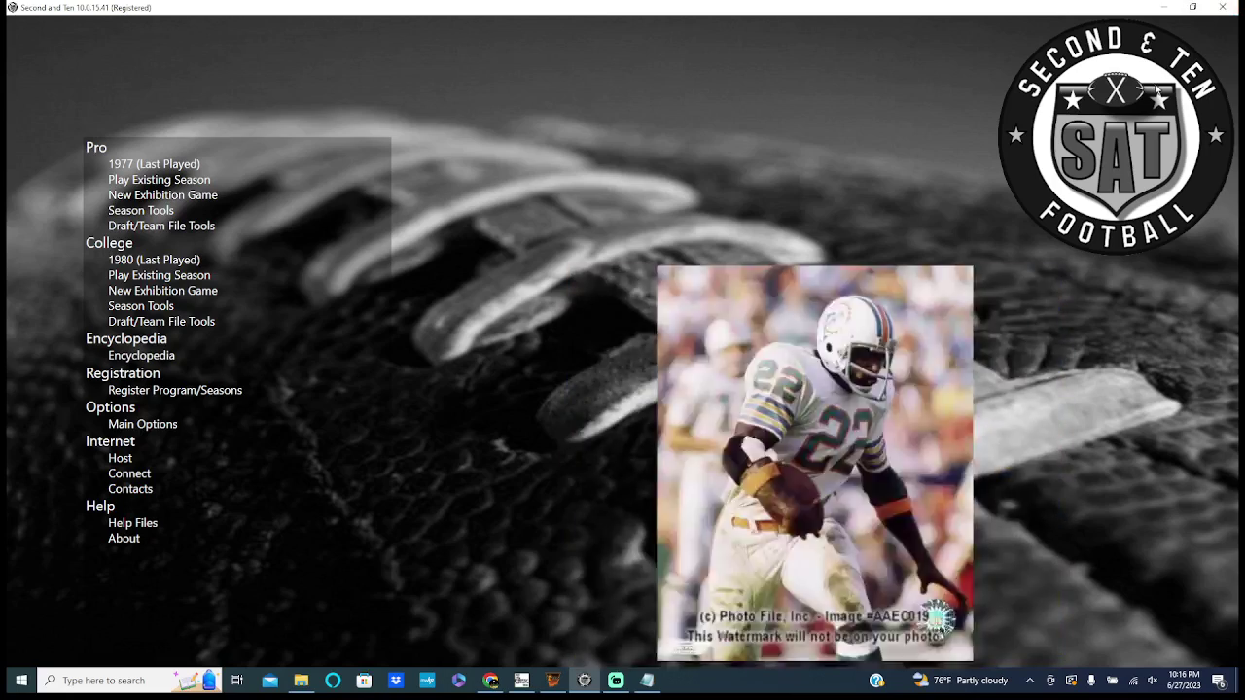
left_click(159, 179)
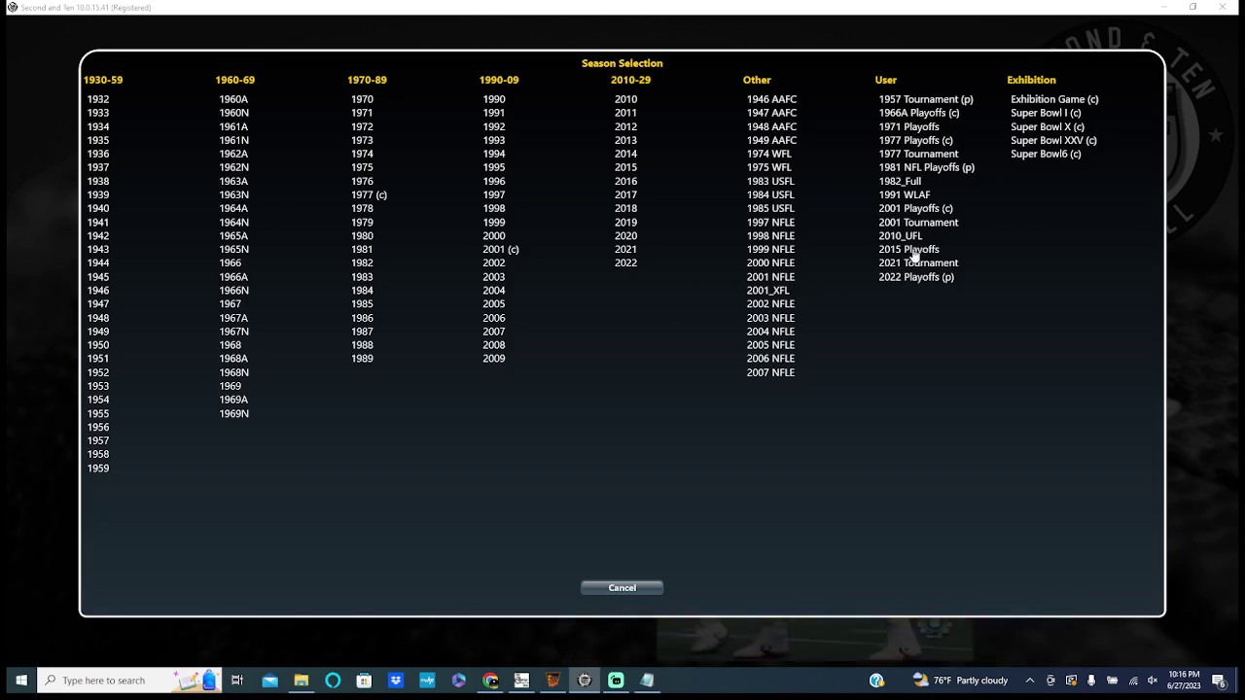
left_click(939, 166)
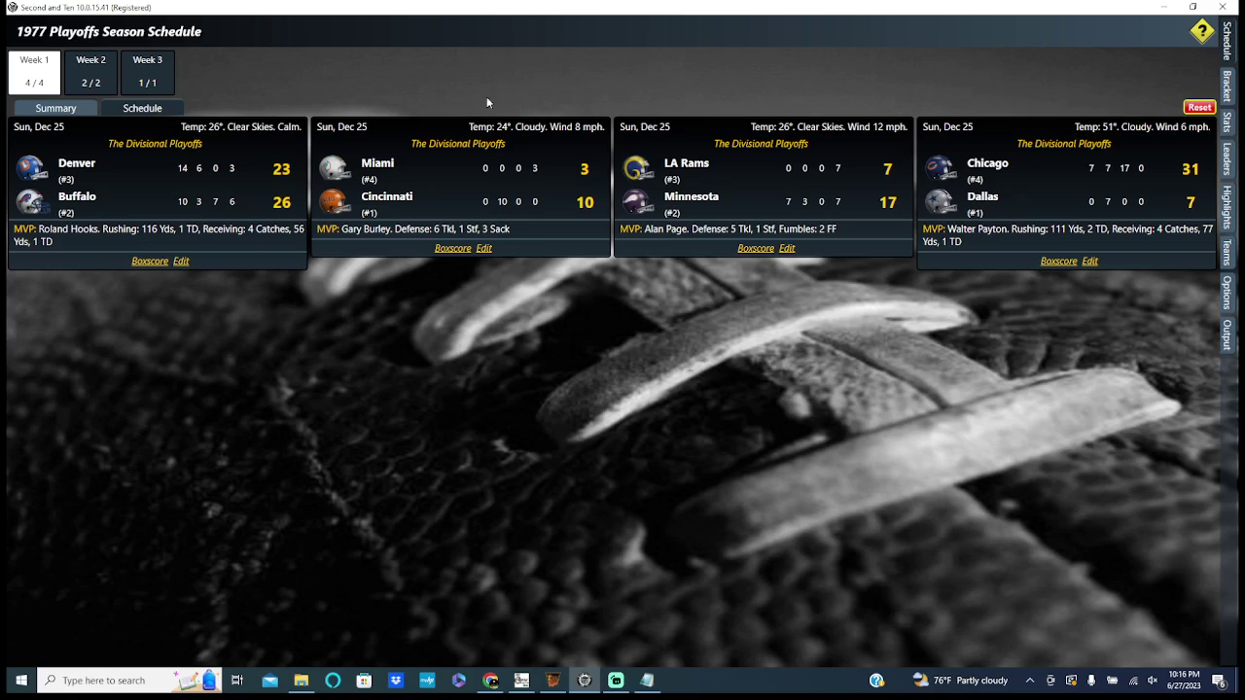
- Open the Week 3 Super Bowl XII box score and export it as HTML with play-by-play
left_click(150, 76)
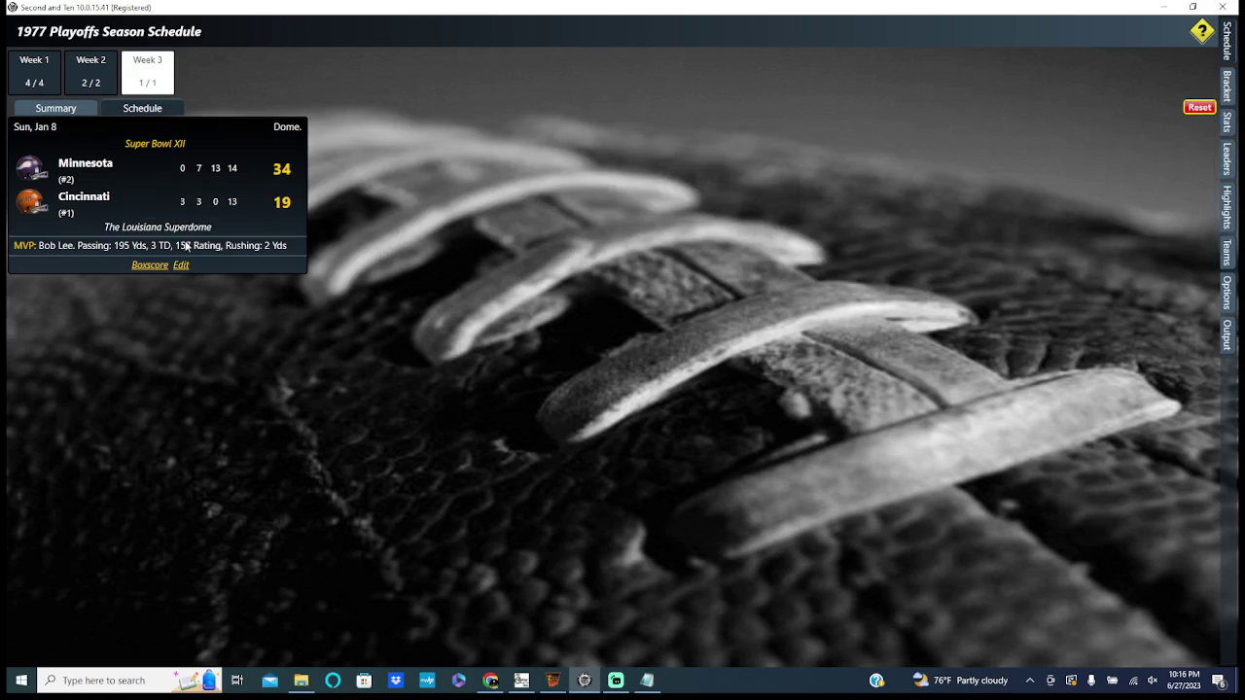
left_click(160, 264)
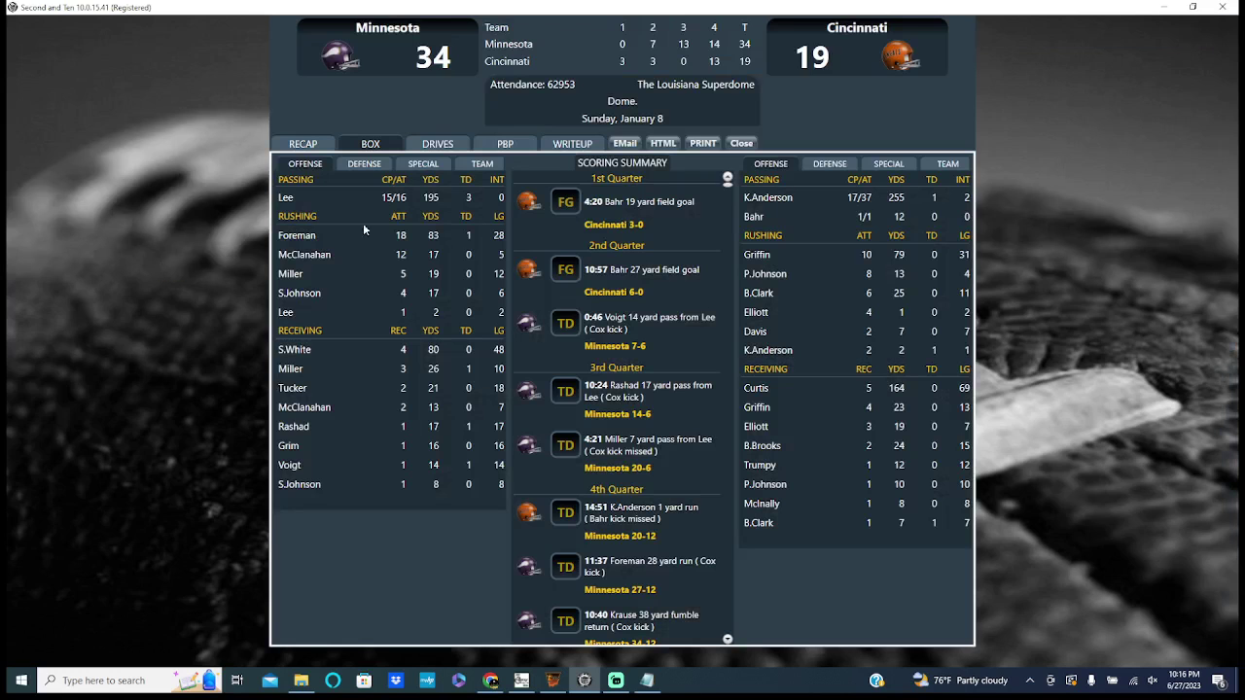
left_click(661, 144)
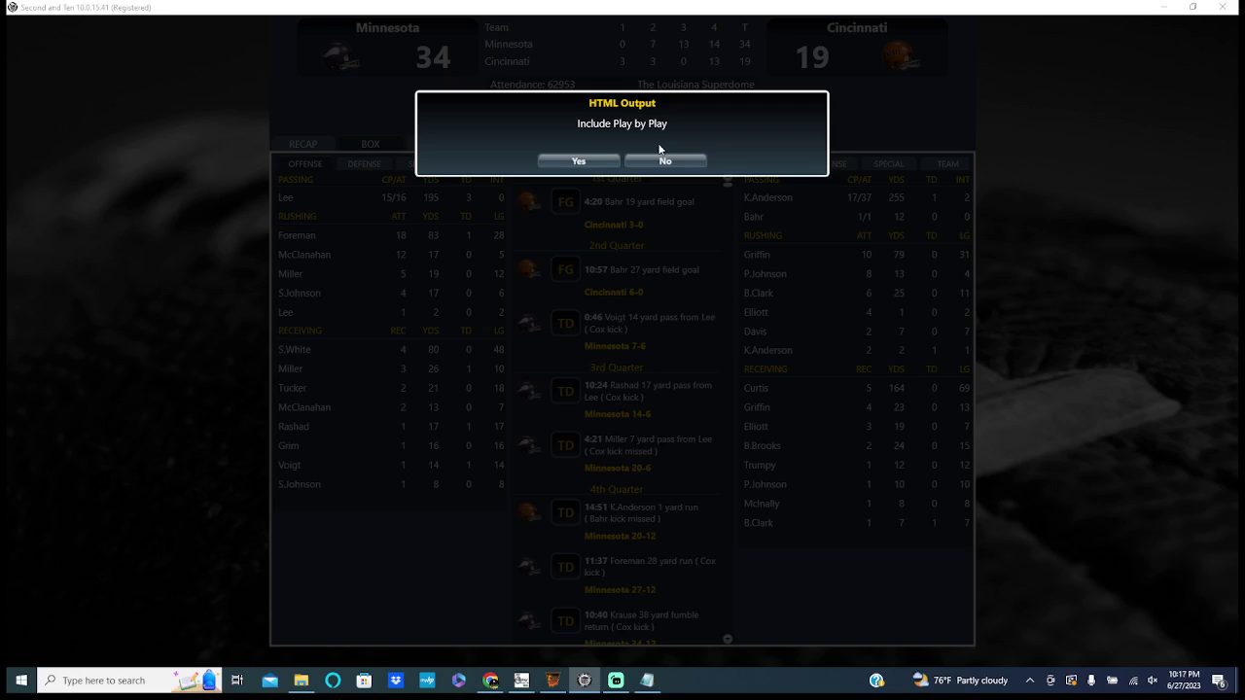
left_click(660, 161)
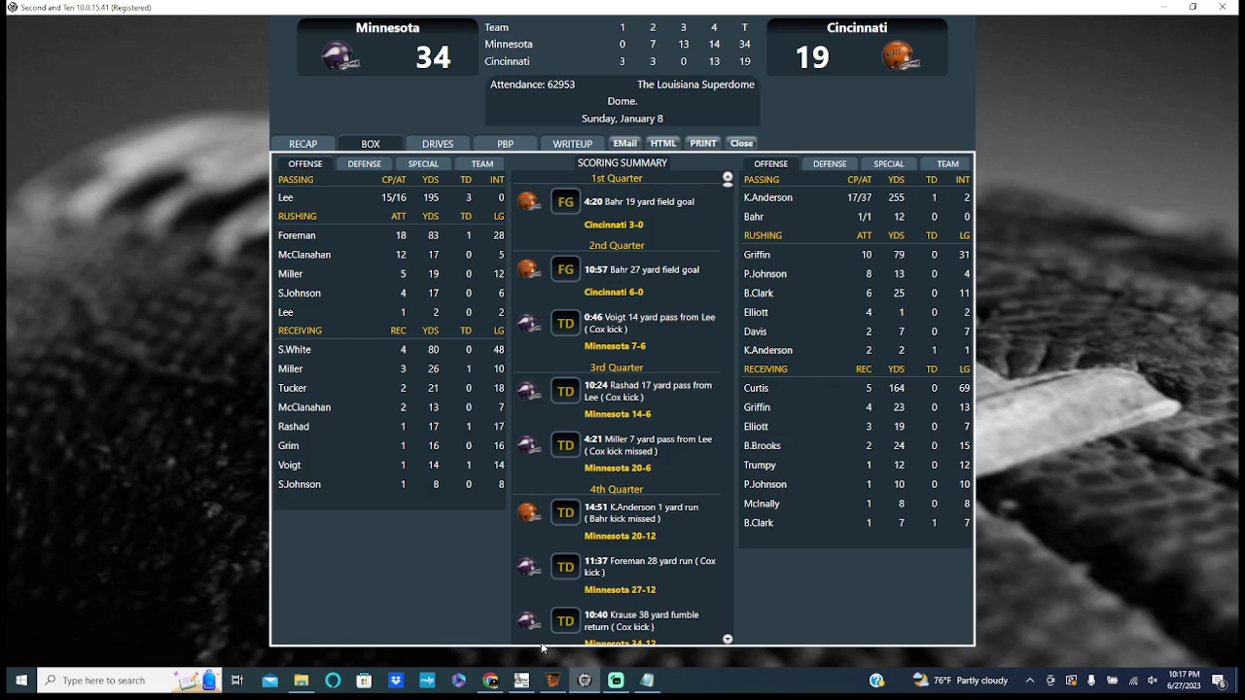
- Open minnesota_at_cincinnati_0031 from Documents\second and ten\HTML\1977 Playoffs in the browser
left_click(301, 680)
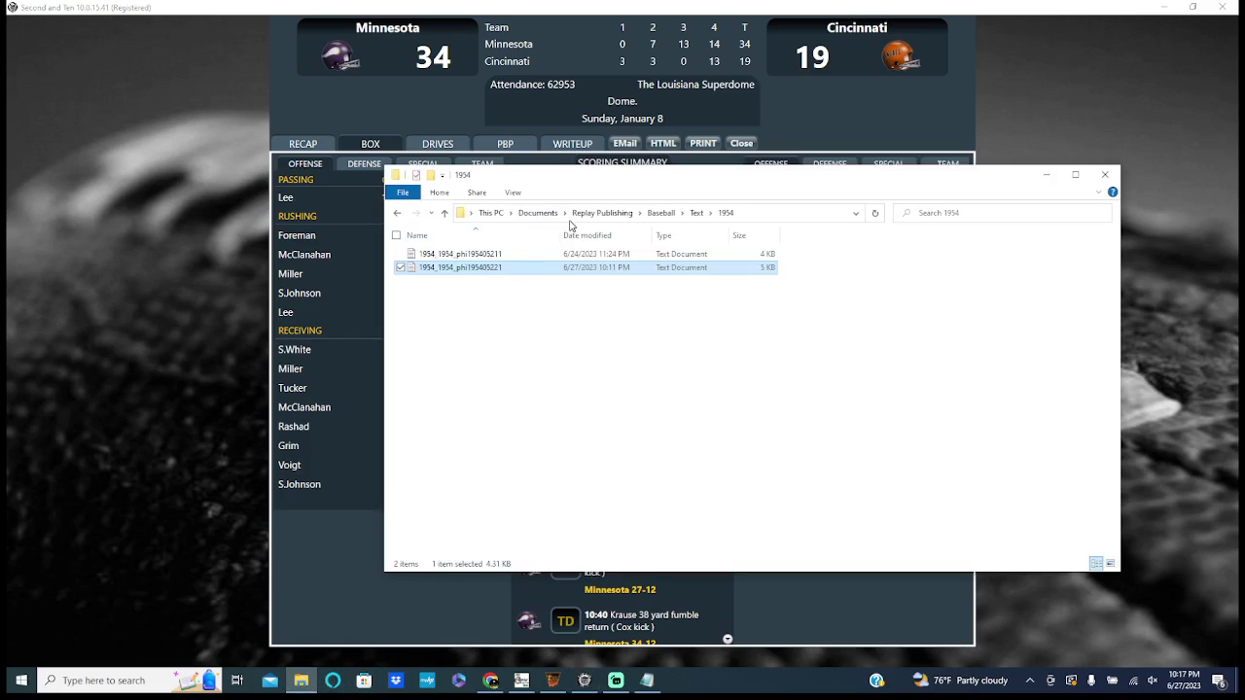
left_click(541, 213)
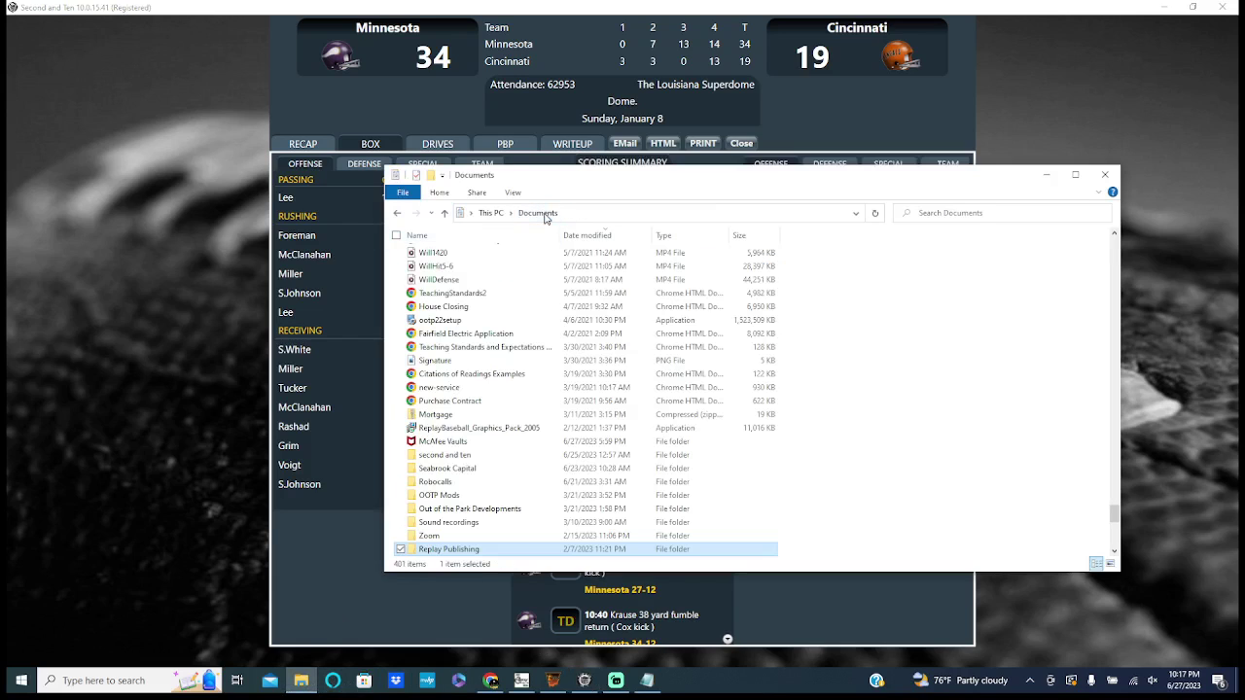
double_click(469, 456)
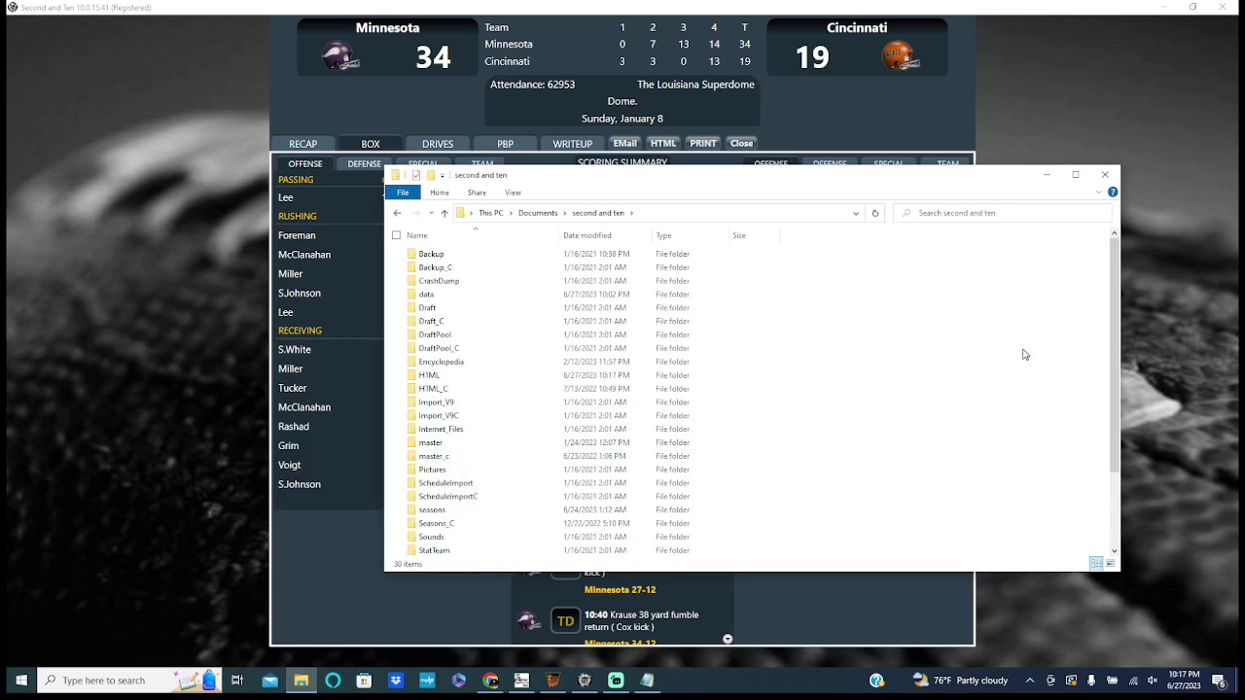
left_click(458, 375)
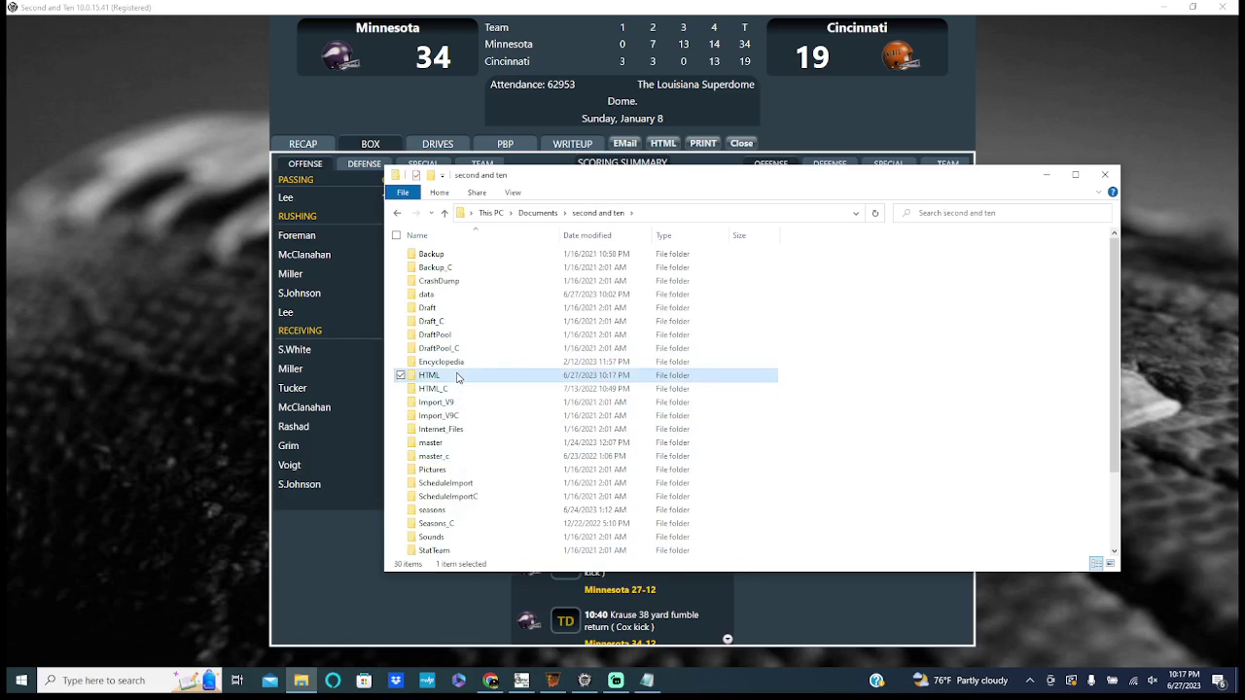
double_click(459, 375)
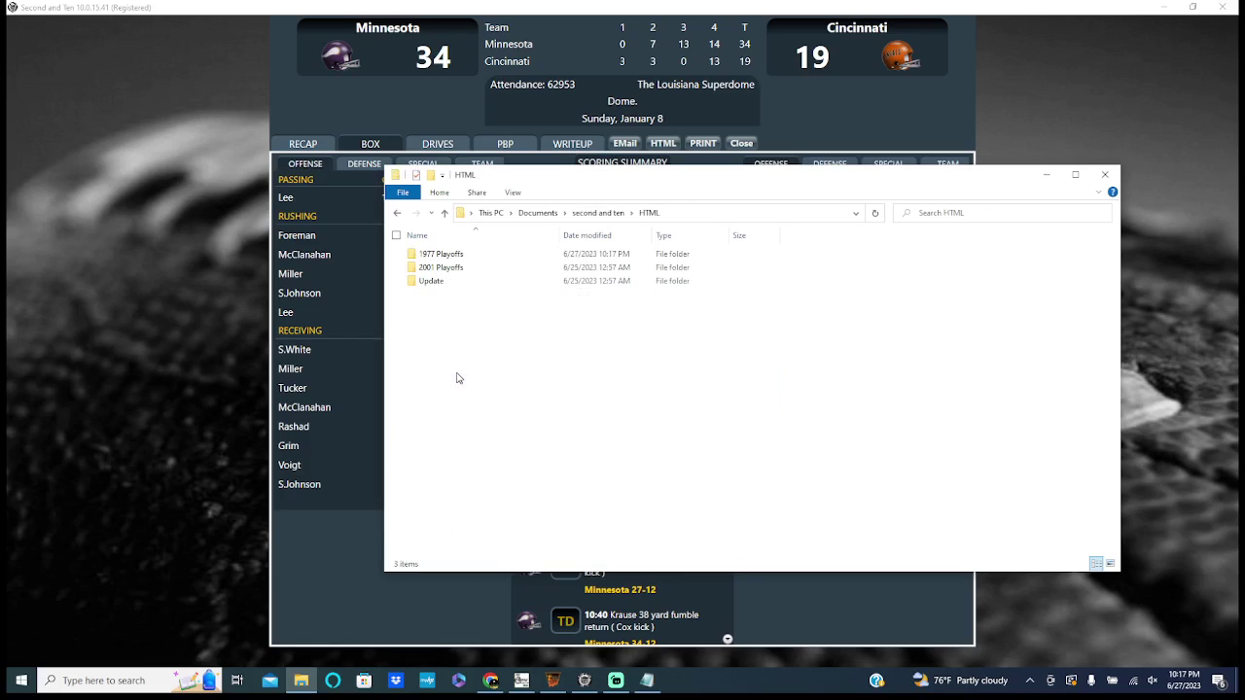
double_click(452, 258)
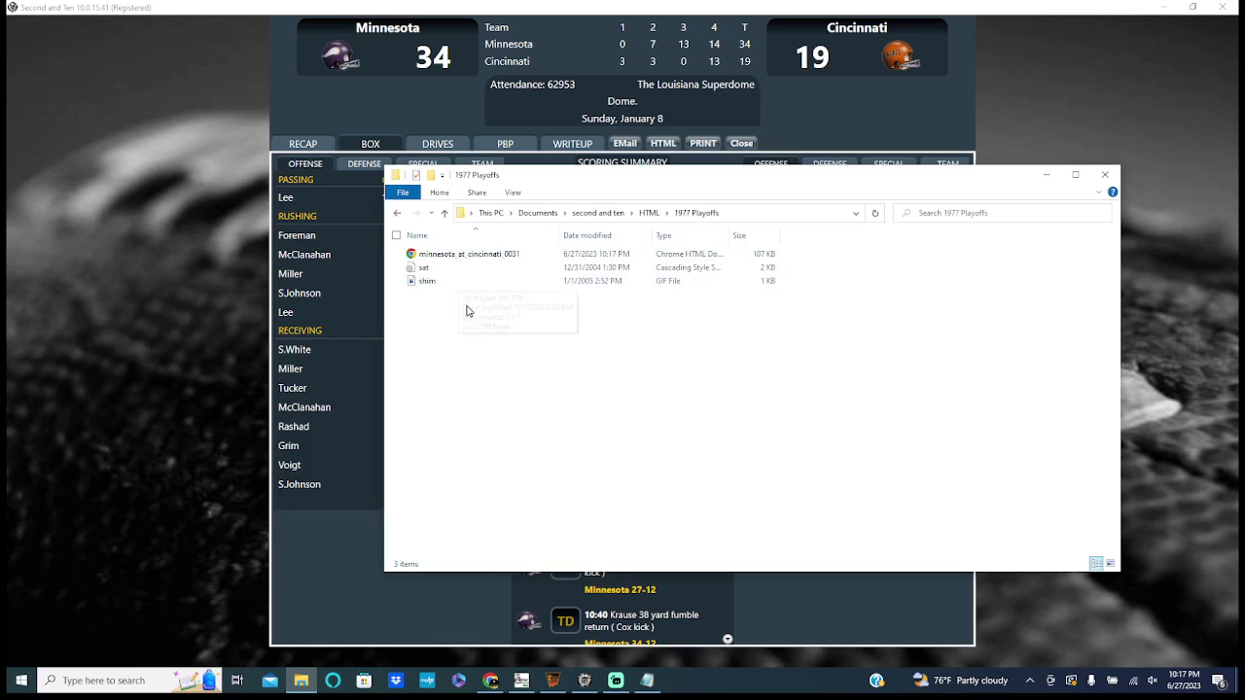
double_click(466, 257)
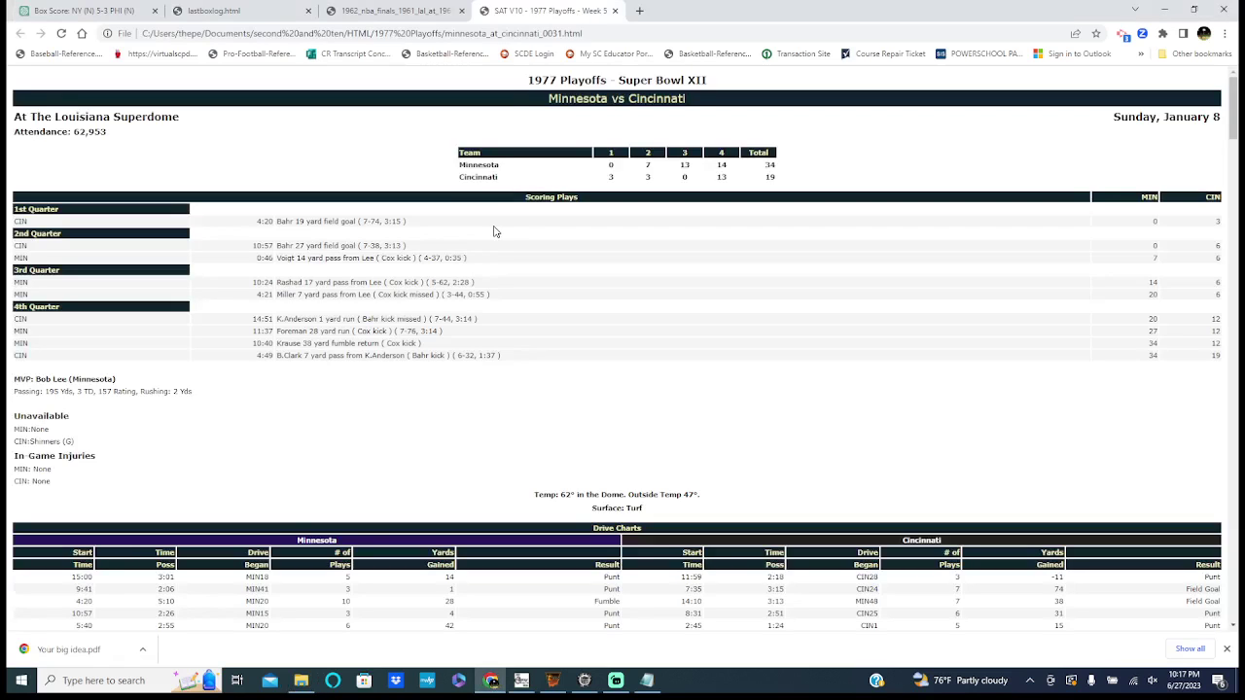
- Copy the whole Super Bowl XII page text, from title through the end of the play-by-play
left_click_drag(528, 76, 704, 661)
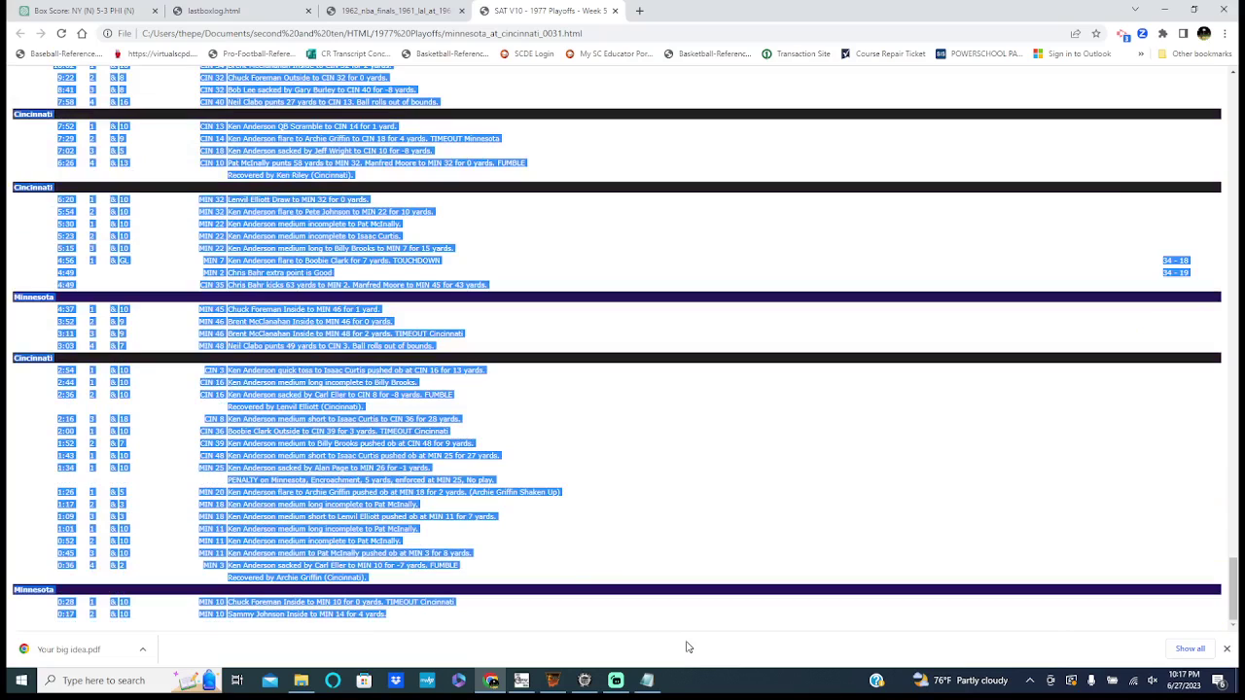
right_click(387, 480)
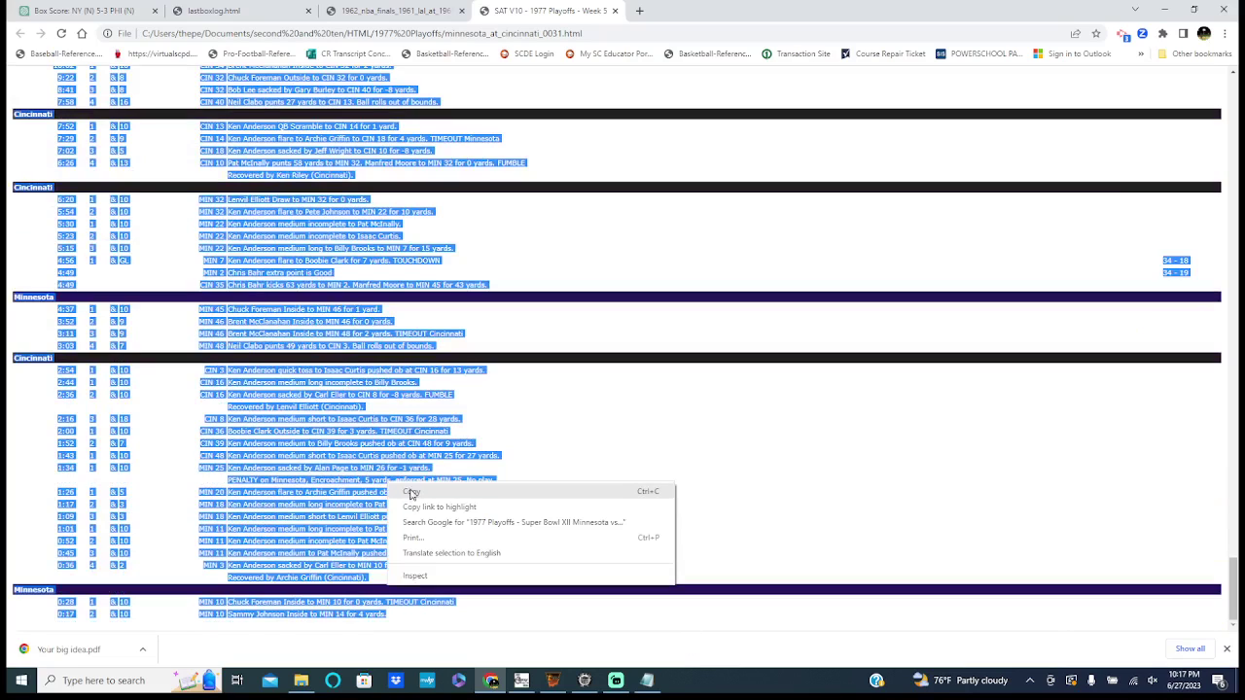
left_click(416, 491)
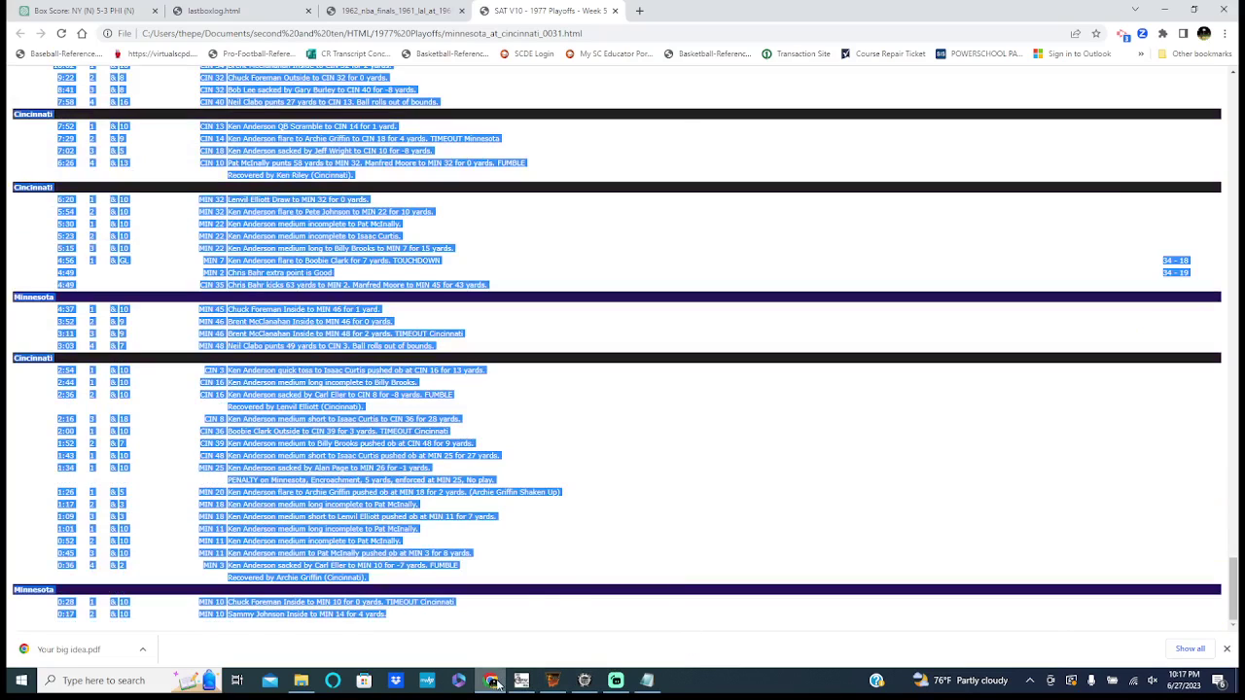
- In ChatGPT, send an article-writing prompt with the Super Bowl XII play-by-play pasted in
left_click(97, 10)
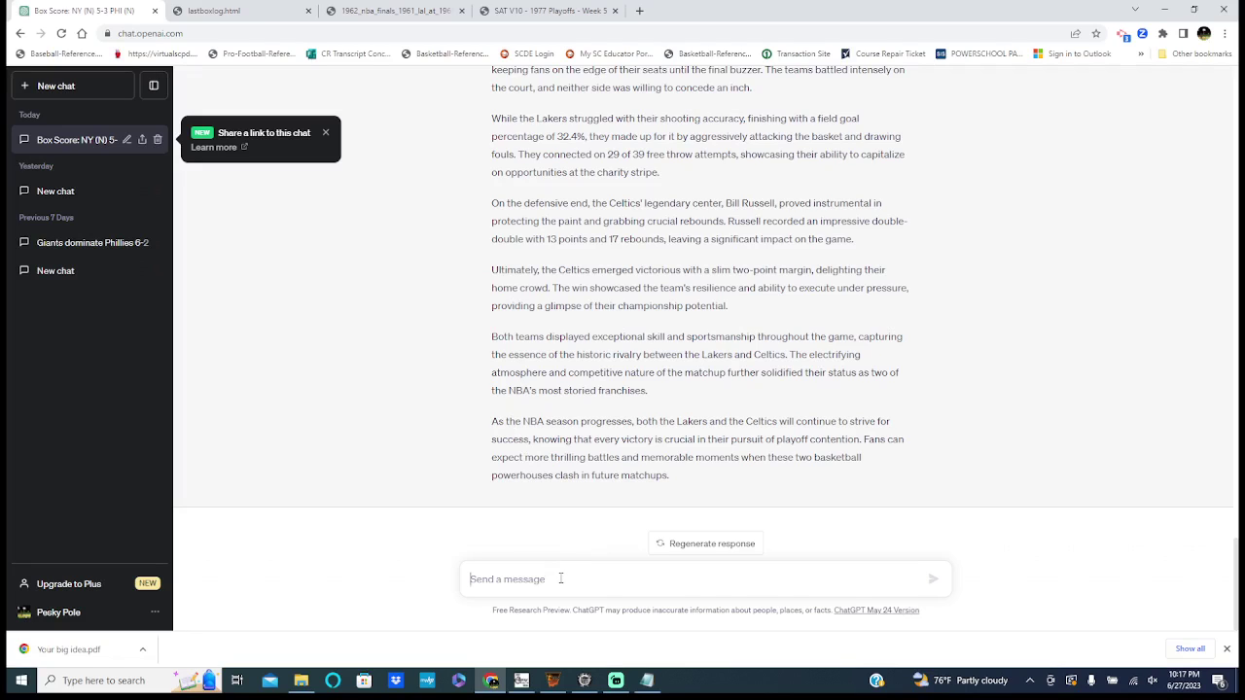
type("W")
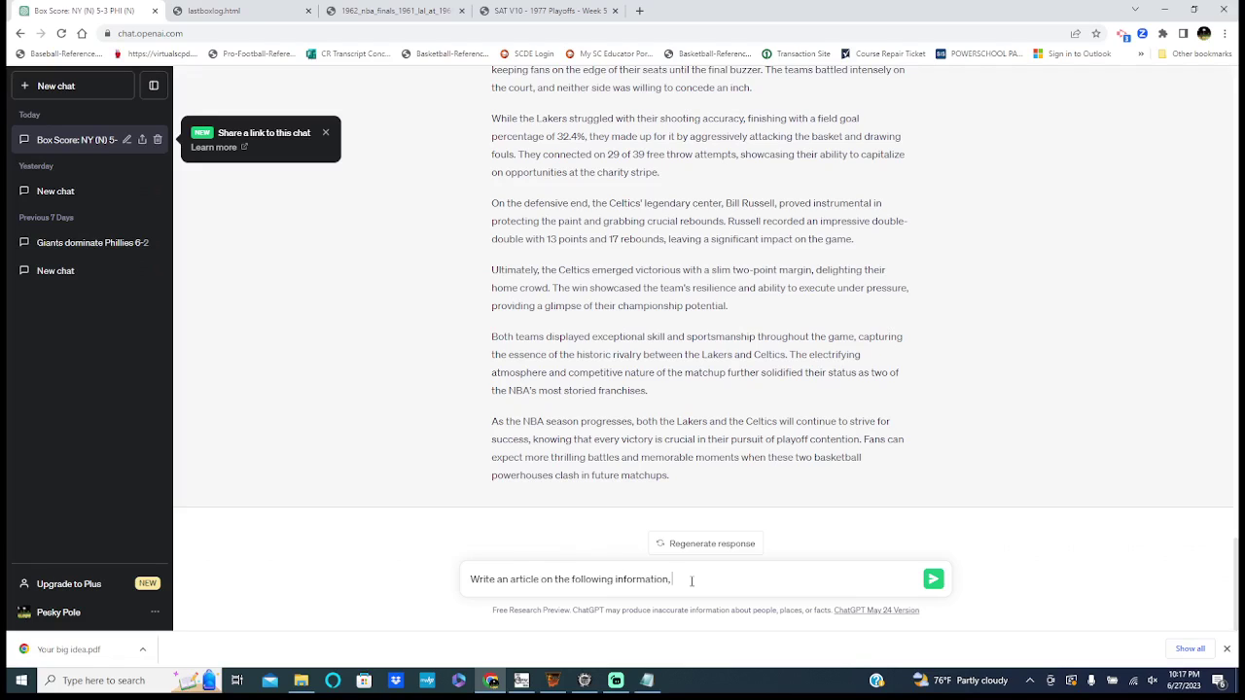
right_click(696, 578)
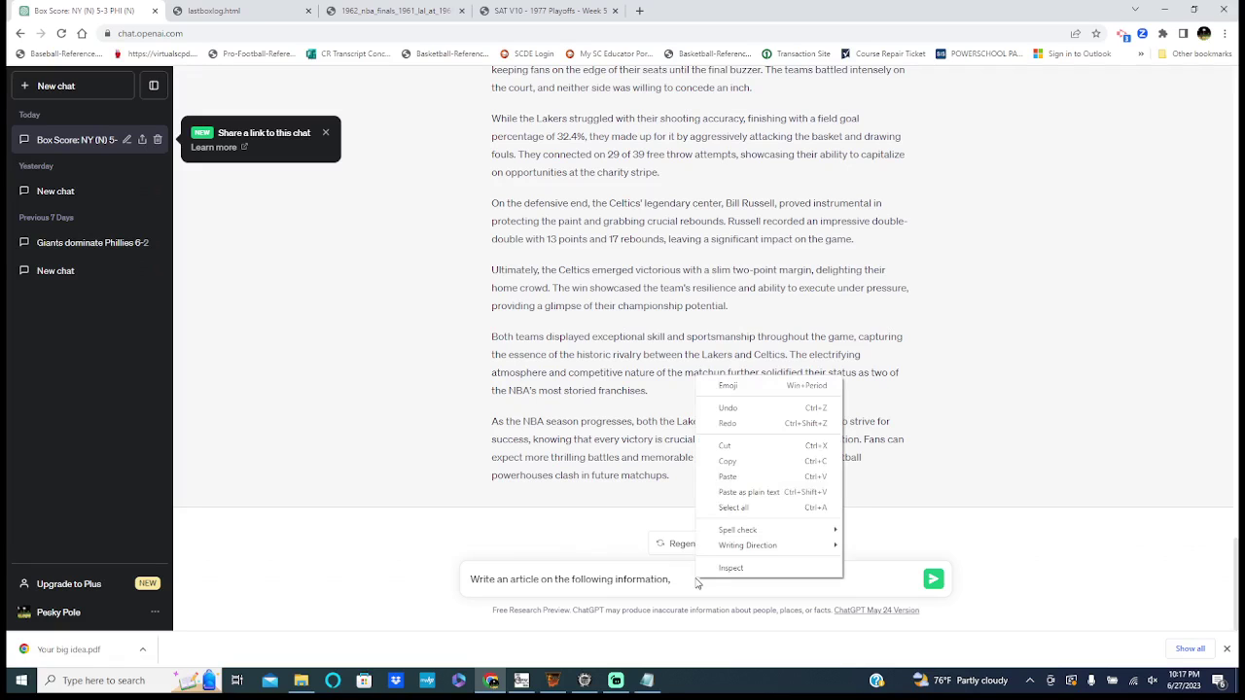
left_click(728, 477)
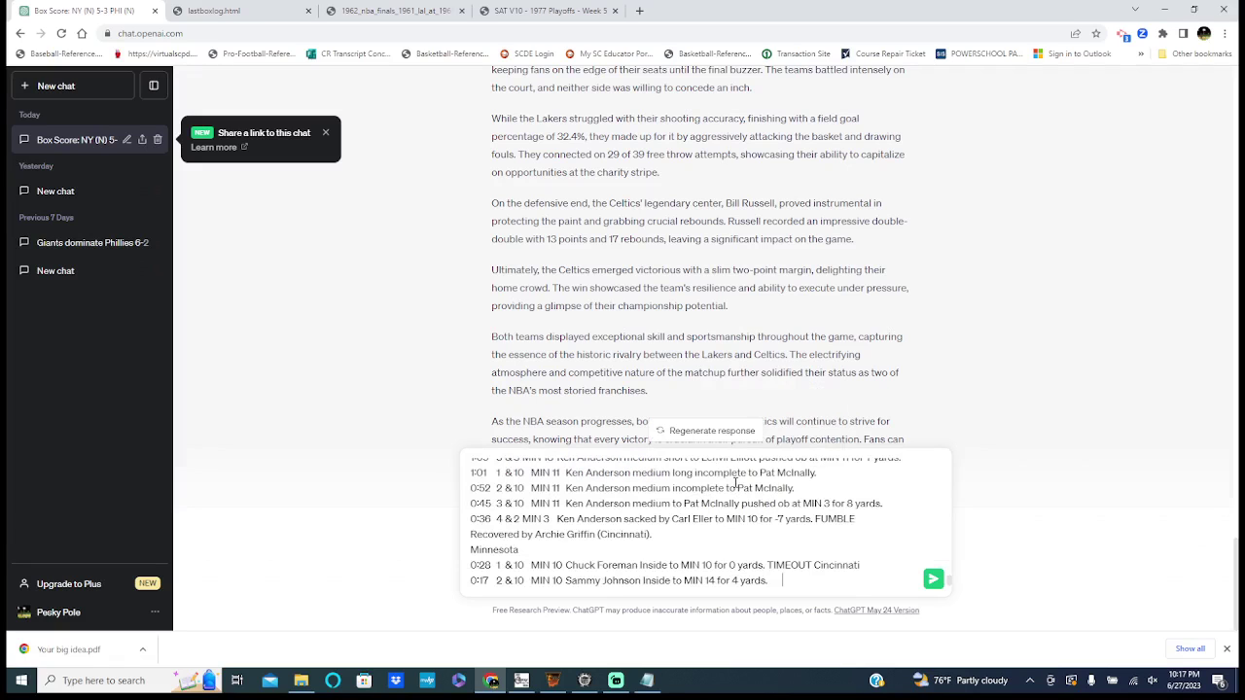
left_click(933, 580)
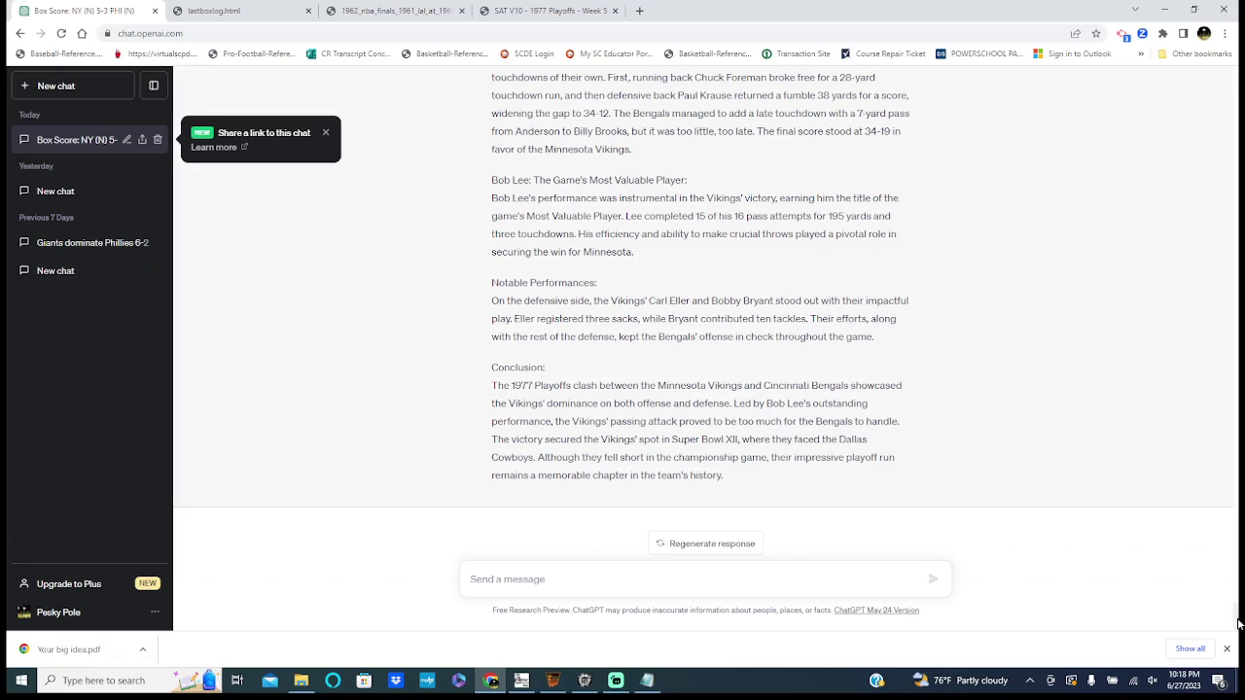
- Scroll to the start of ChatGPT's 'Super Bowl XII: Minnesota Vikings Defeat Cincinnati Bengals' article
left_click_drag(1239, 615, 1239, 585)
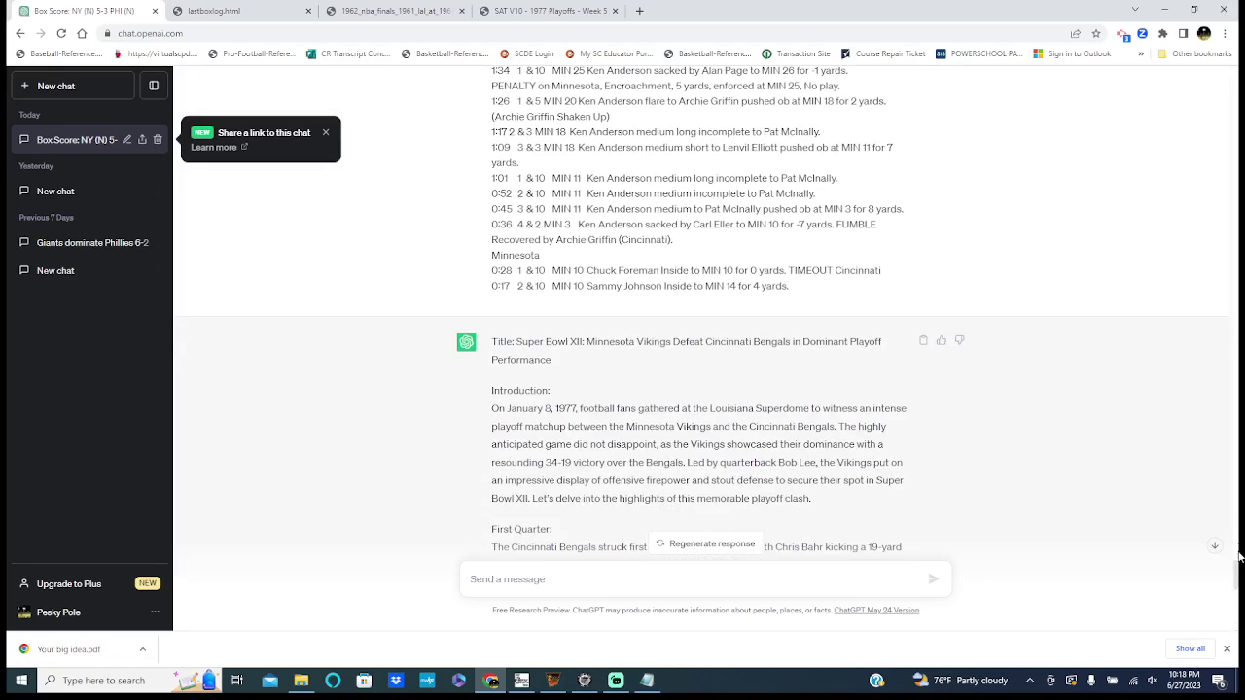
left_click_drag(1239, 577, 1239, 575)
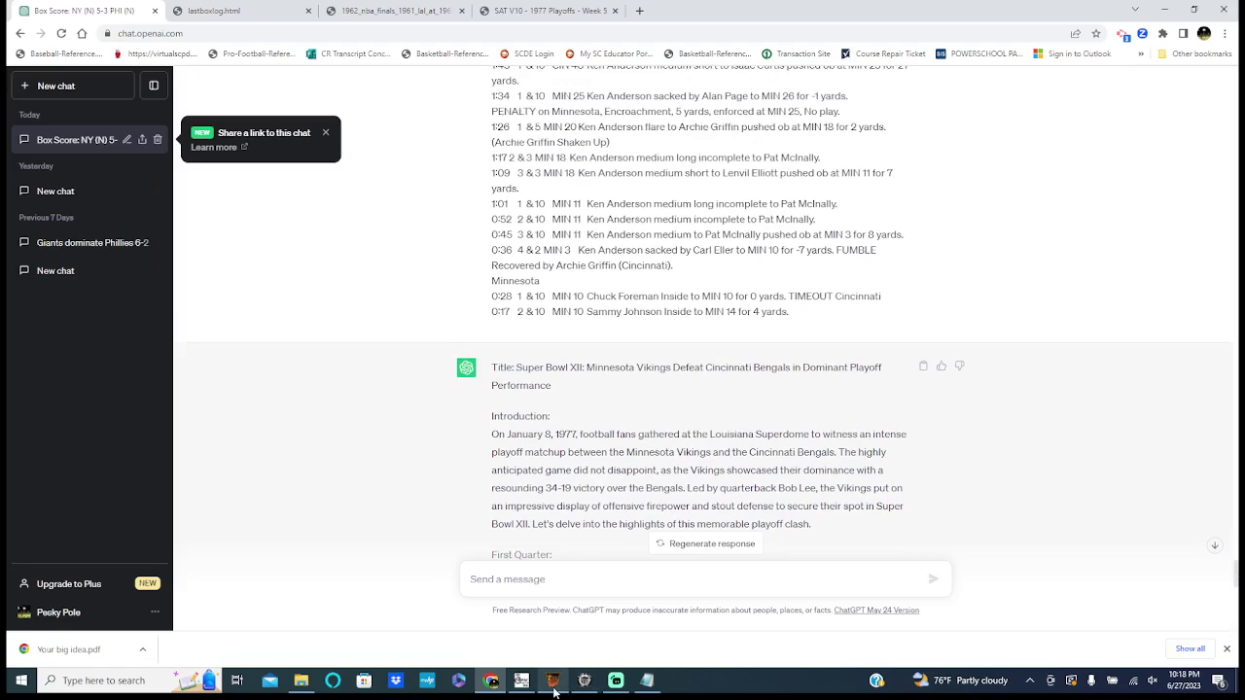
mouse_move(554, 688)
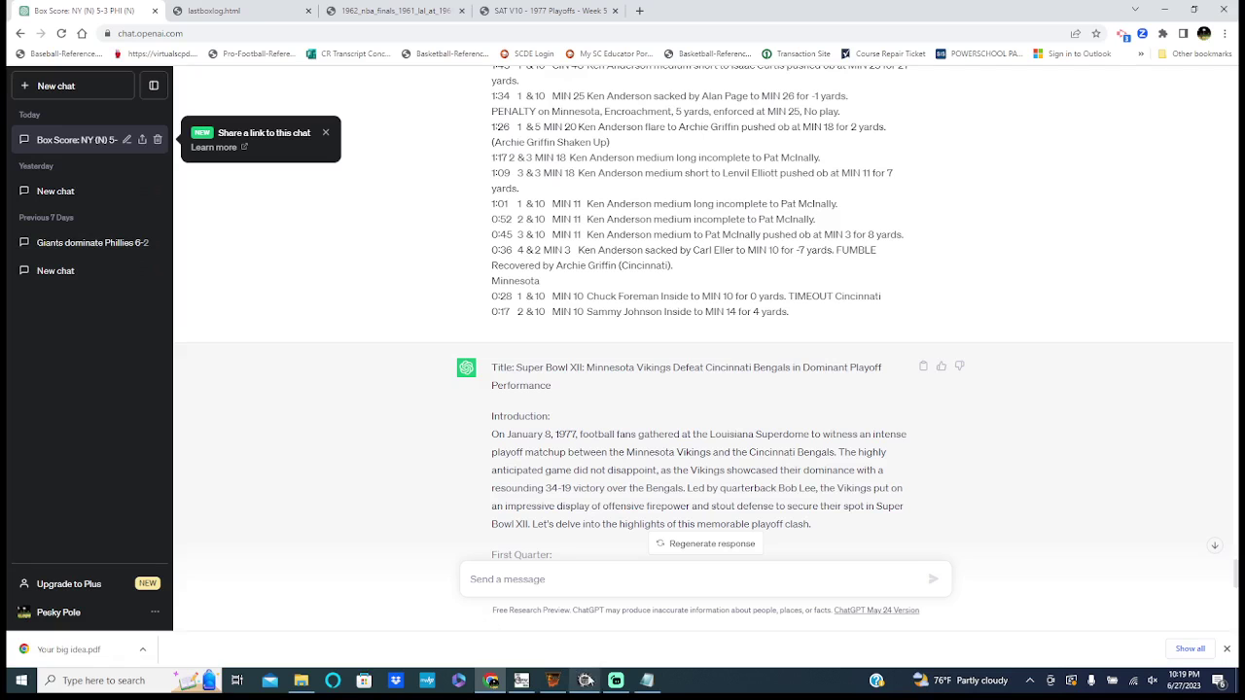
- Bring Streamlabs Desktop to the front from its taskbar preview
mouse_move(607, 686)
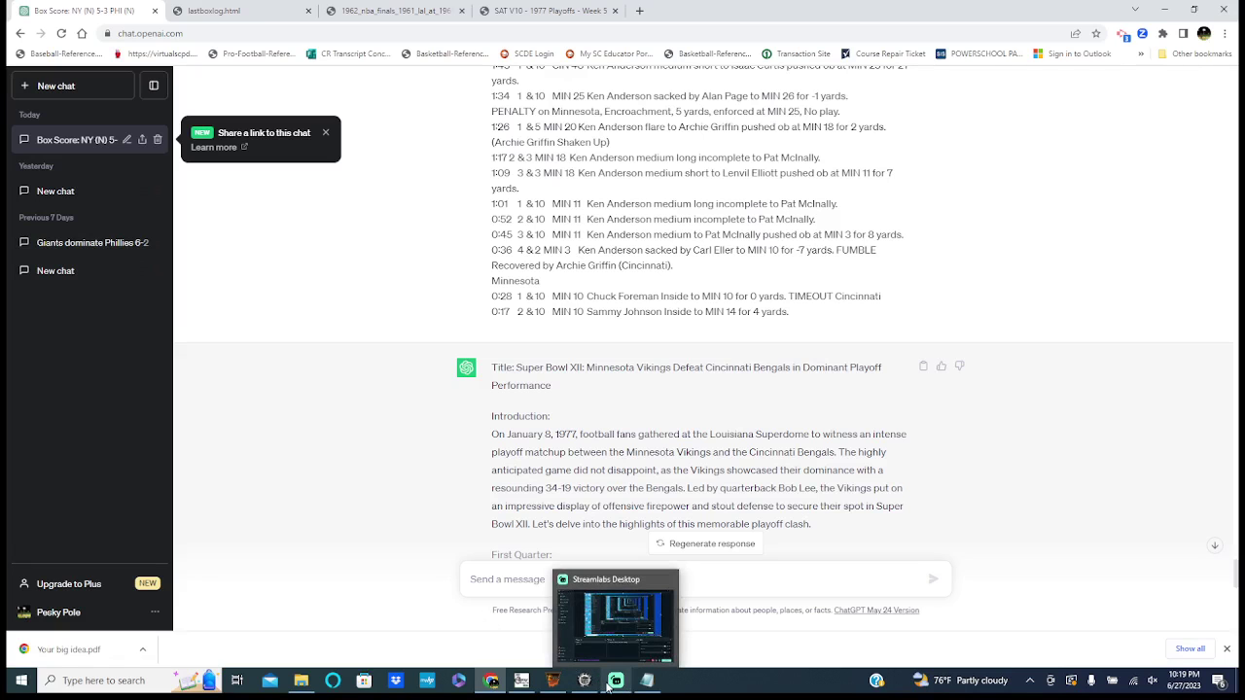
left_click(606, 687)
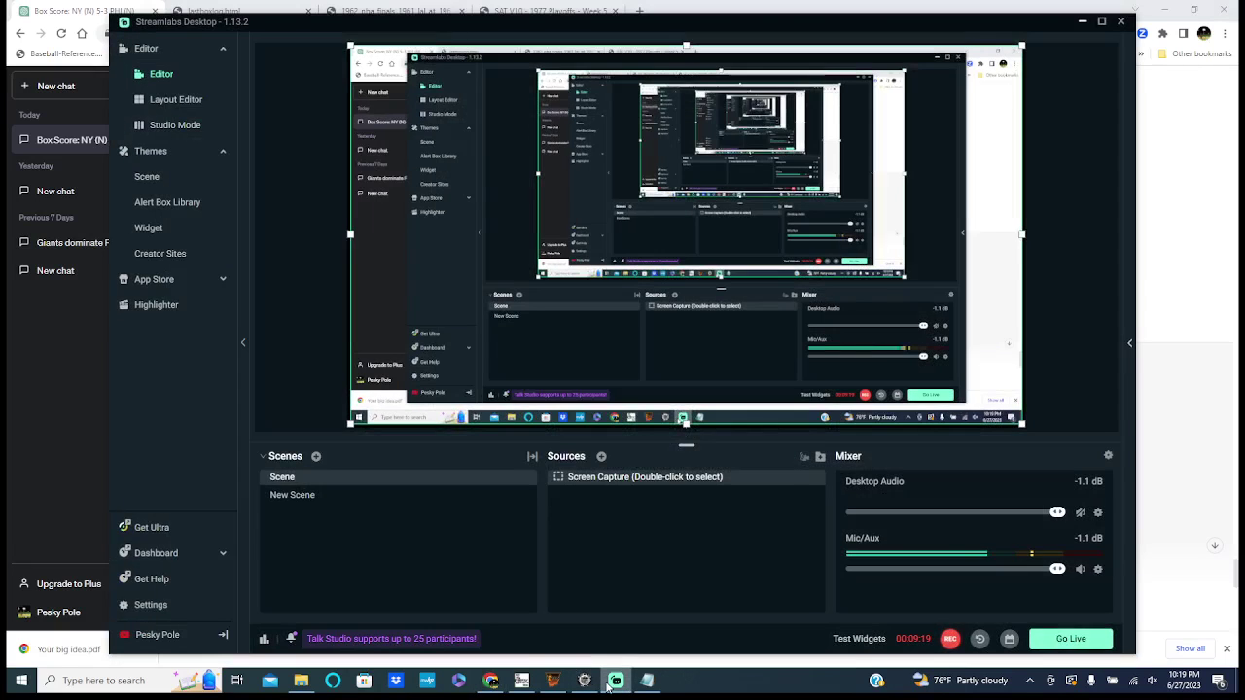